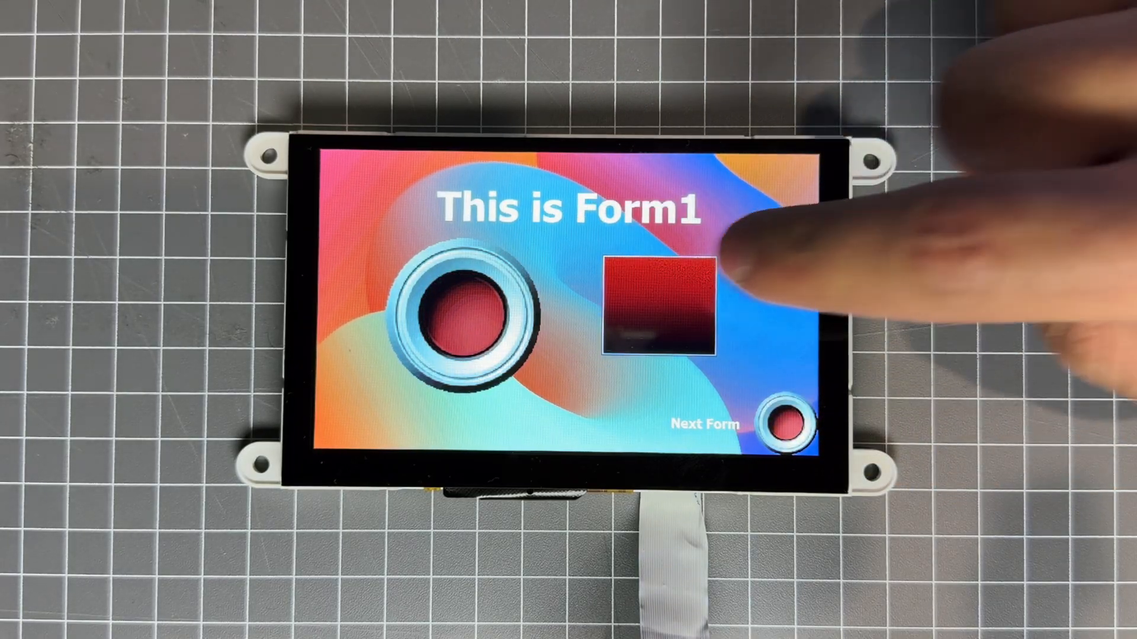
{"action": "left_click", "coordinate": [459, 309]}
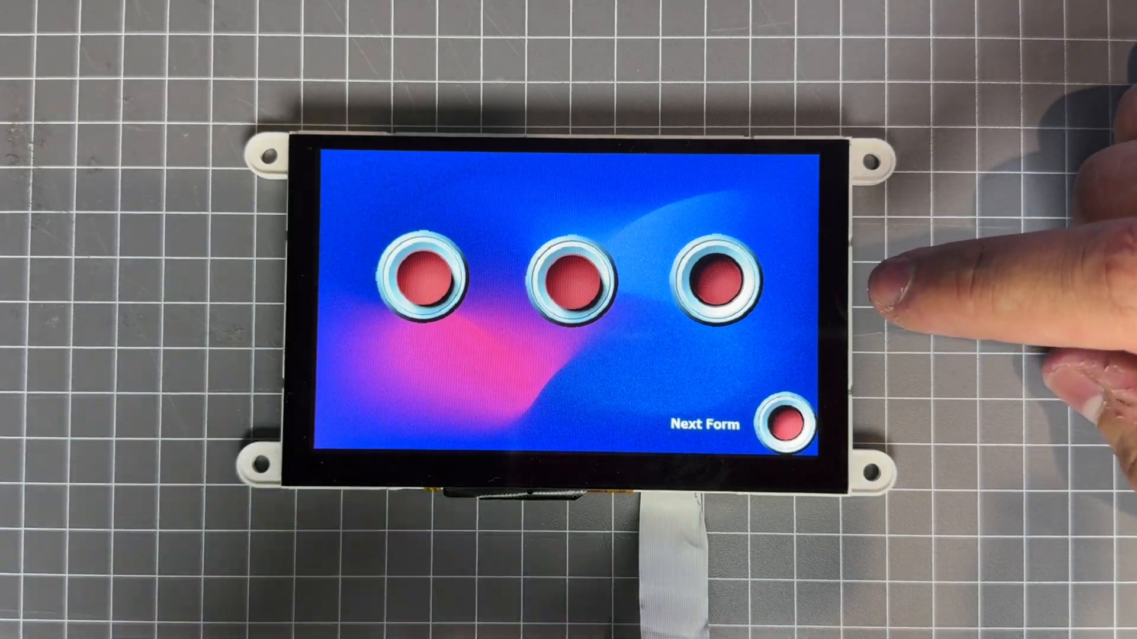
{"action": "left_click", "coordinate": [422, 277]}
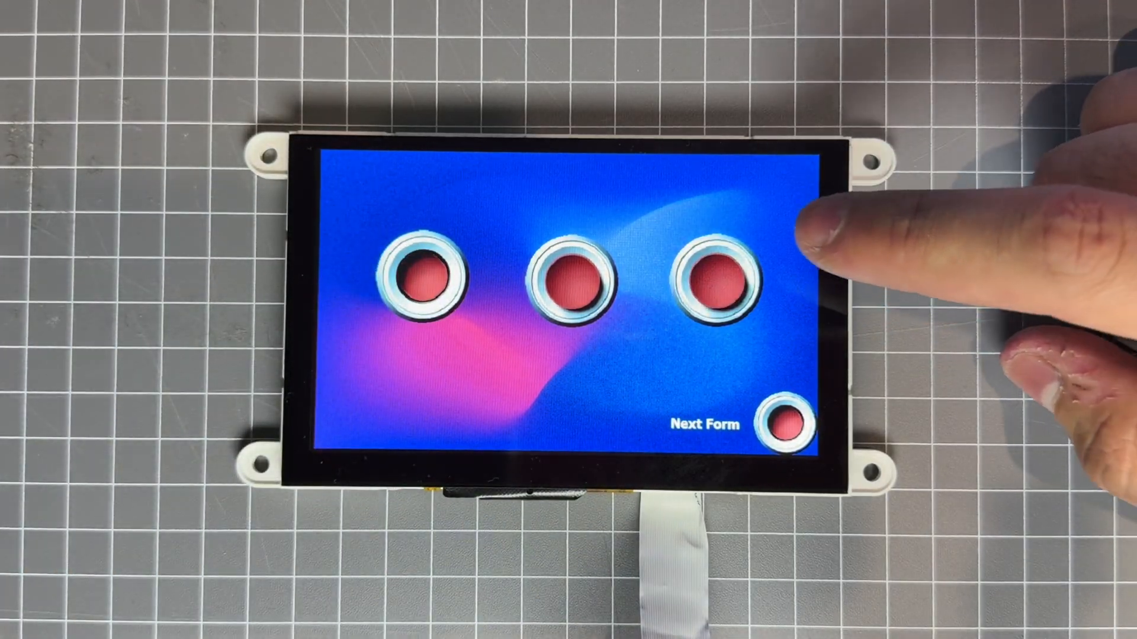
{"action": "left_click", "coordinate": [720, 278]}
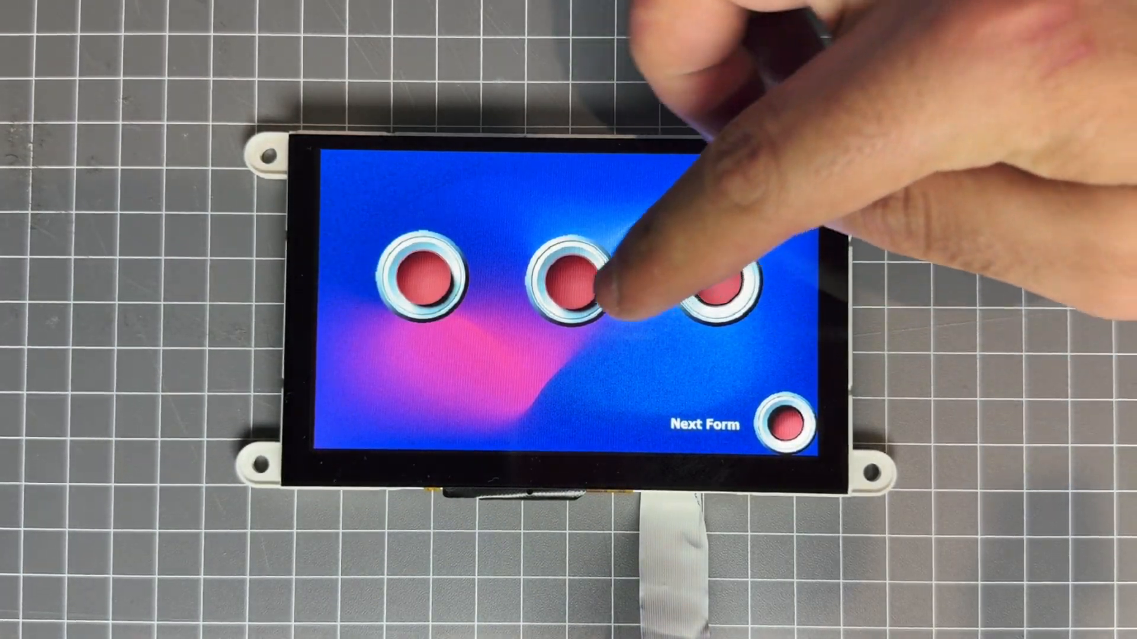
{"action": "left_click", "coordinate": [570, 278]}
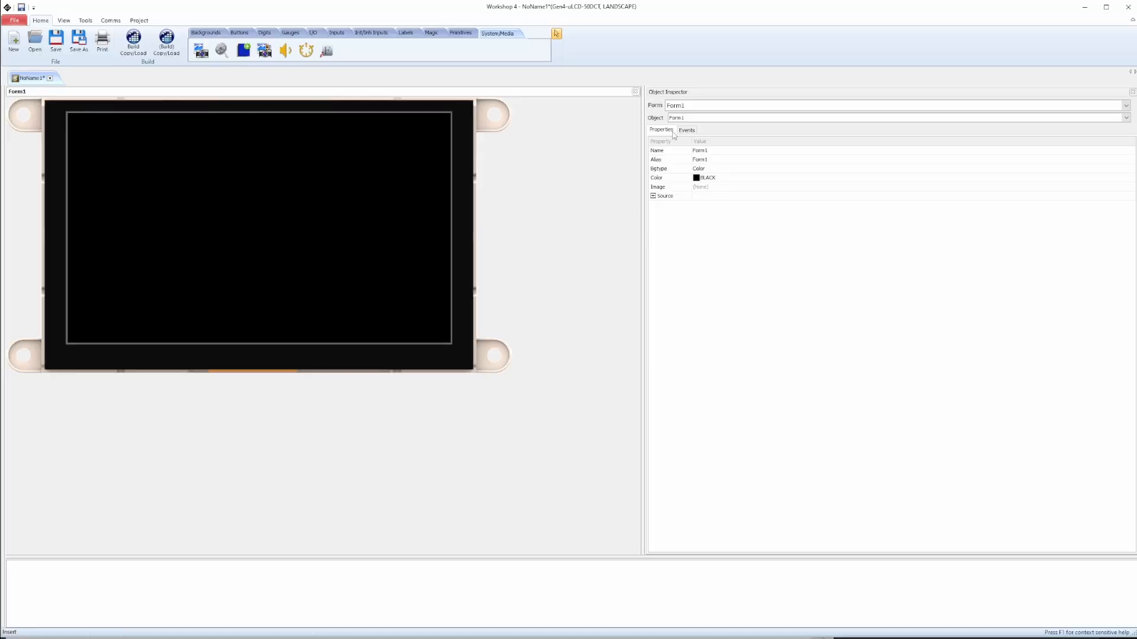
Examine which forms and objects the blank project offers in the Object Inspector.
{"action": "left_click", "coordinate": [679, 119]}
{"action": "left_click", "coordinate": [679, 119]}
{"action": "left_click", "coordinate": [679, 106]}
{"action": "left_click", "coordinate": [679, 106]}
{"action": "left_click", "coordinate": [680, 106]}
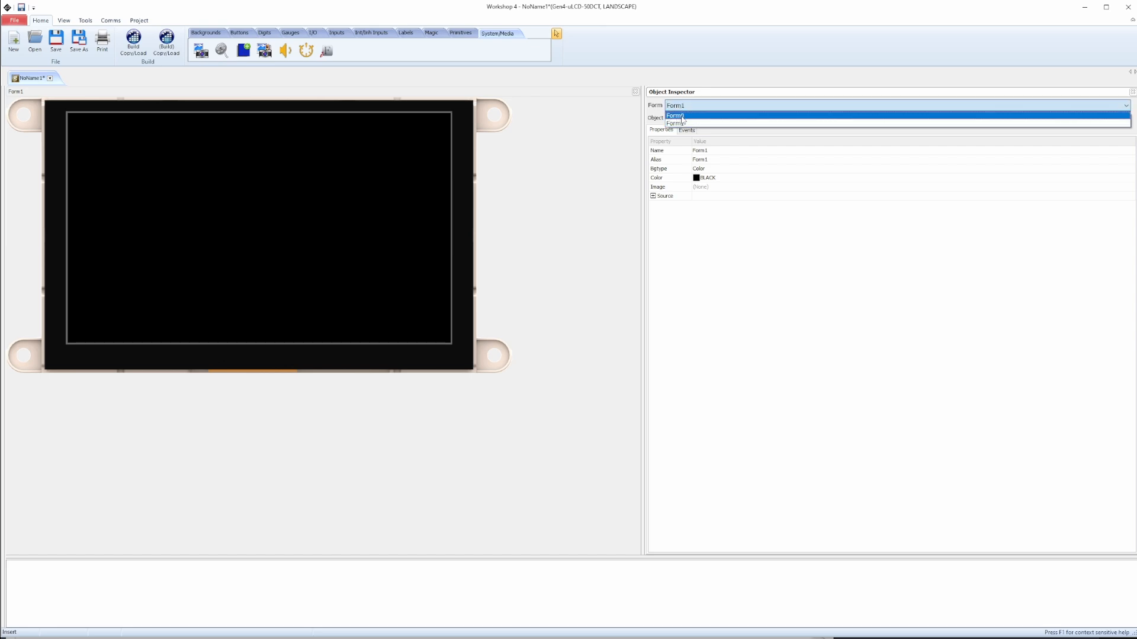
{"action": "left_click", "coordinate": [579, 107]}
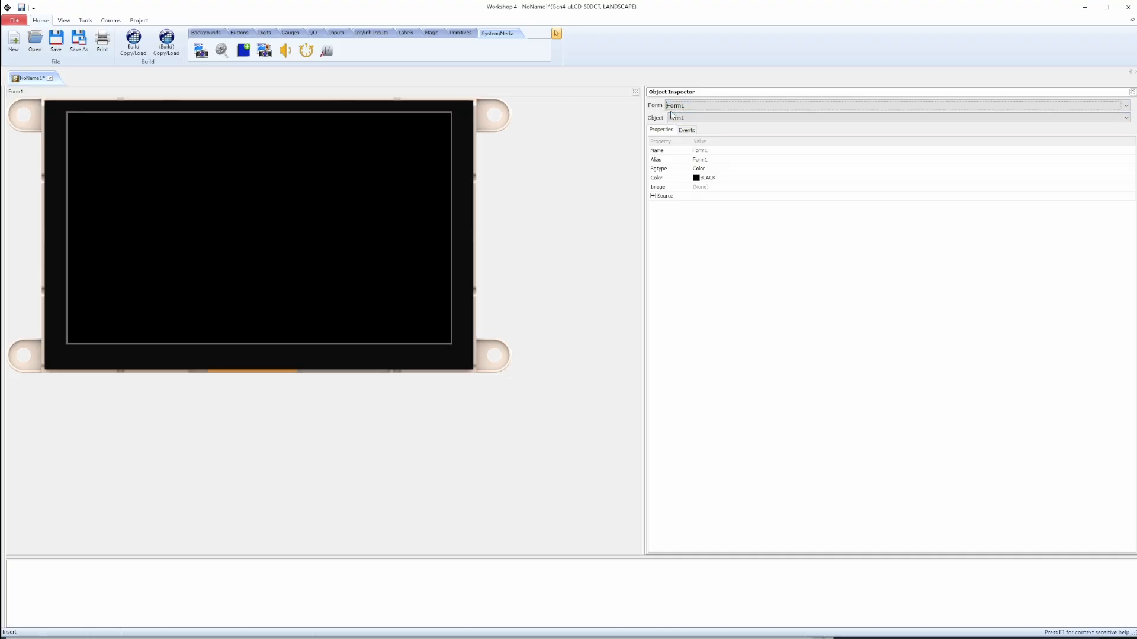
{"action": "left_click", "coordinate": [675, 107]}
{"action": "left_click", "coordinate": [675, 121]}
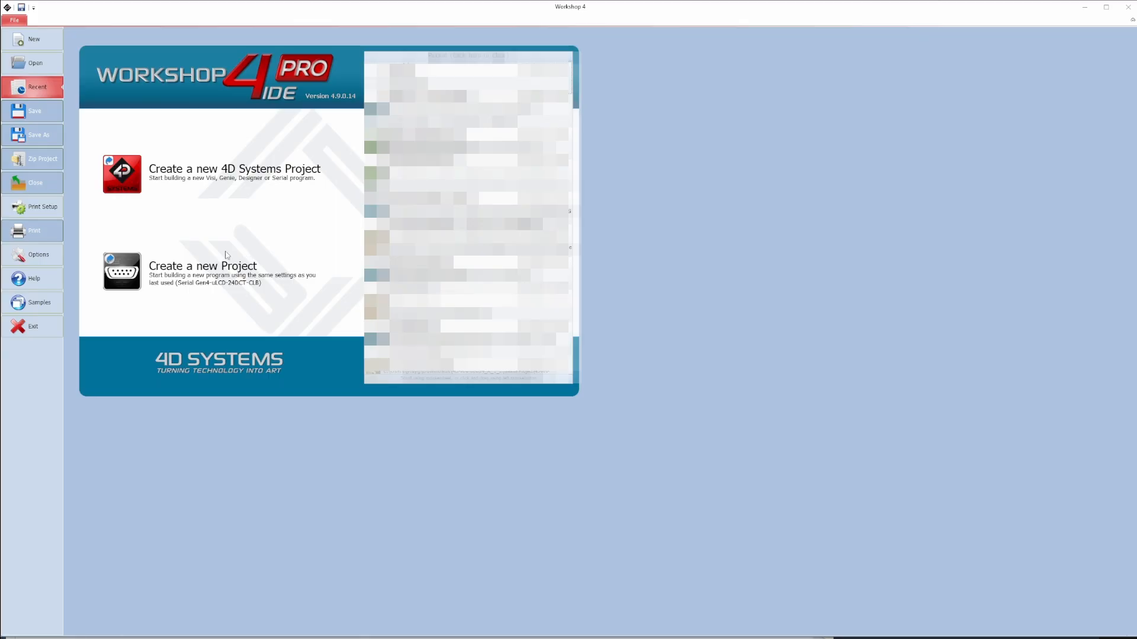
Create a new 4D Systems project for the Gen4-uLCD-50DCT in landscape orientation using the ViSi Genie environment.
{"action": "left_click", "coordinate": [136, 179]}
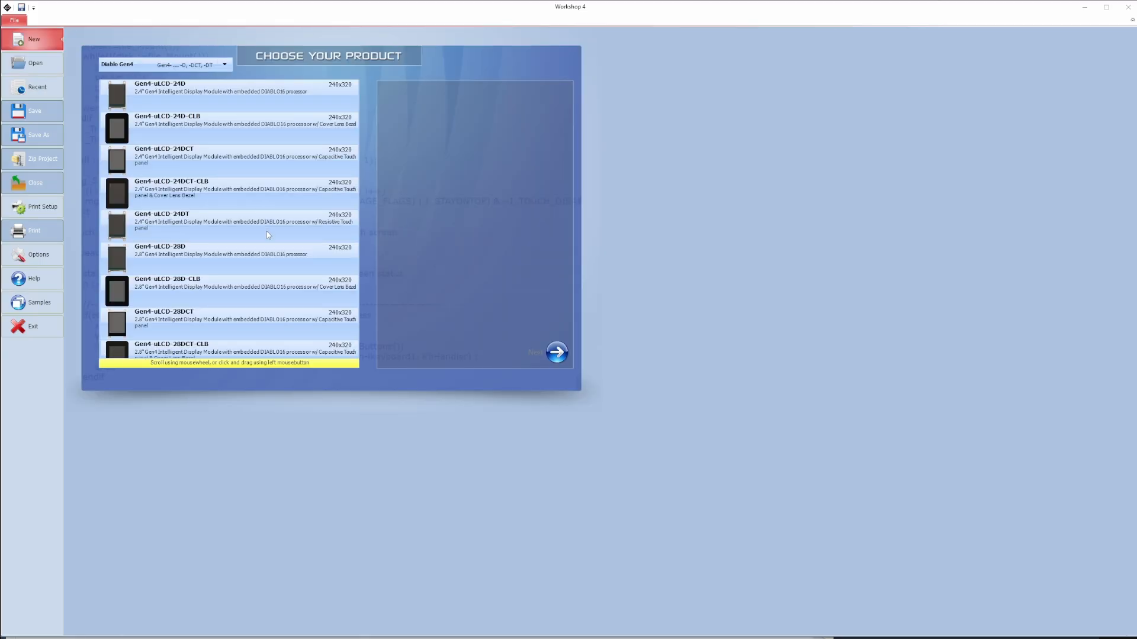
{"action": "scroll", "coordinate": [266, 236], "scroll_direction": "down", "scroll_amount": 10}
{"action": "scroll", "coordinate": [249, 266], "scroll_direction": "down", "scroll_amount": 4}
{"action": "left_click", "coordinate": [227, 187]}
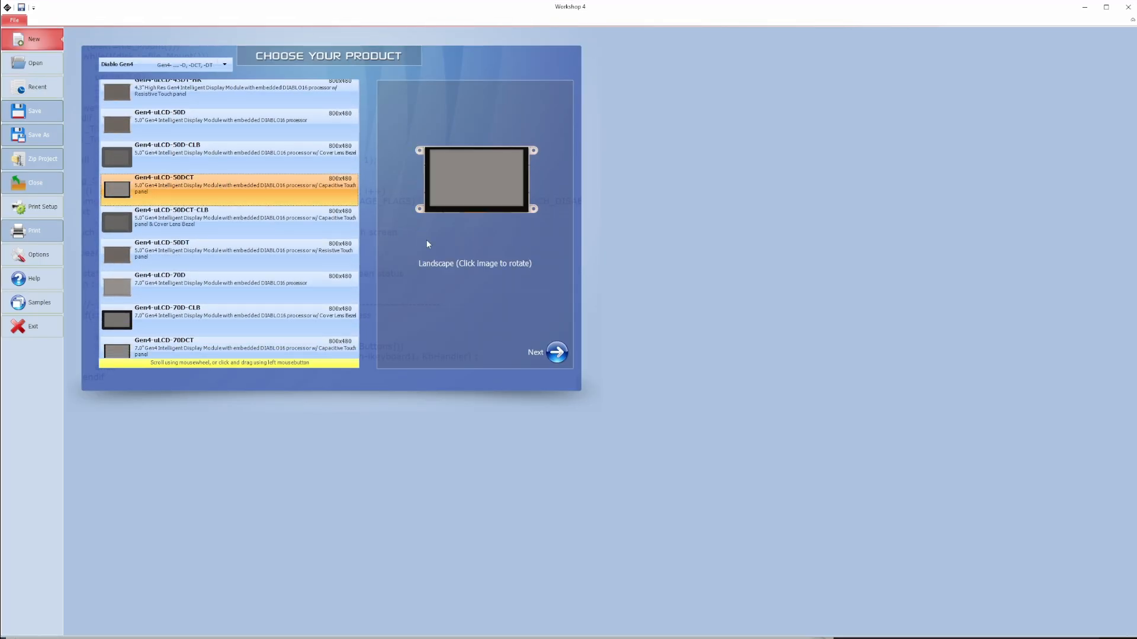
{"action": "left_click", "coordinate": [558, 362]}
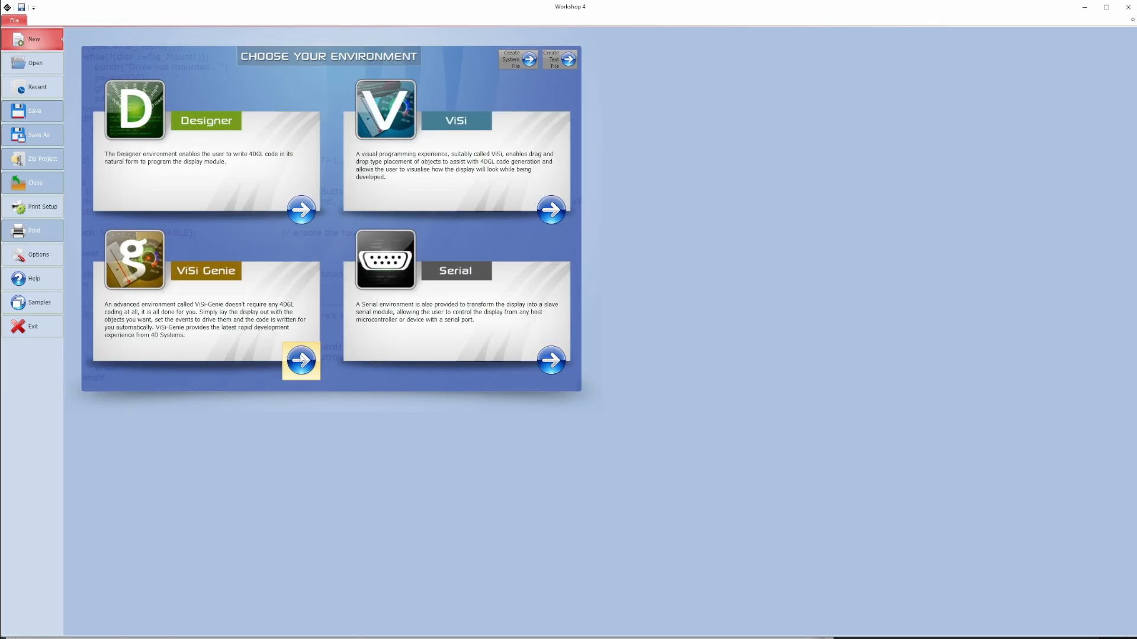
{"action": "left_click", "coordinate": [301, 360]}
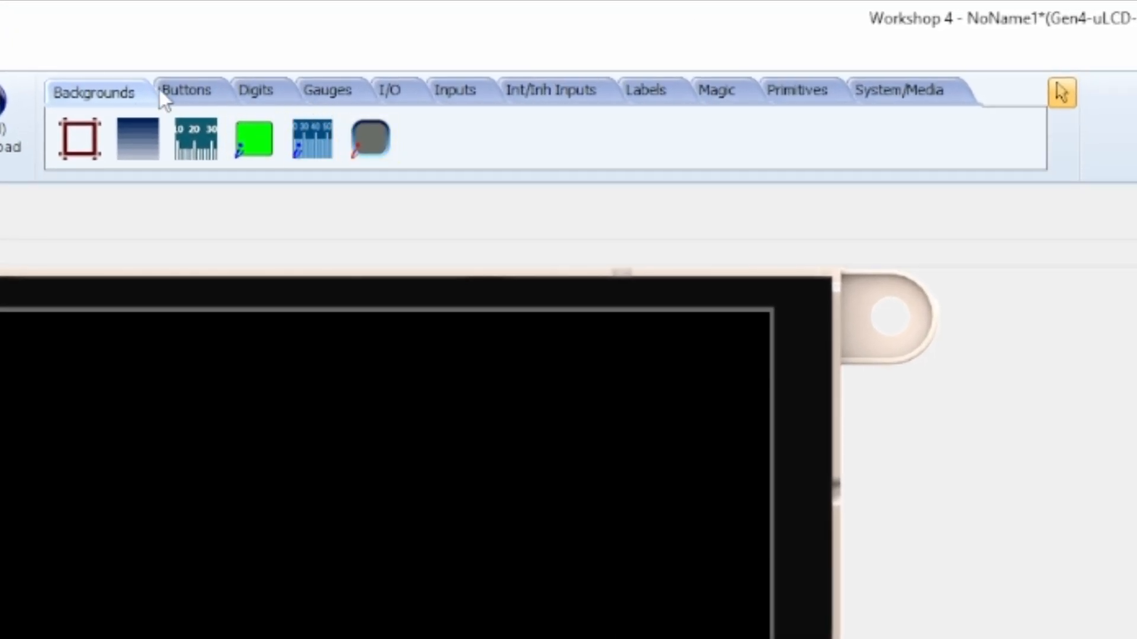
Place an animated button on Form0 near the middle of the display, at about left 292, top 176.
{"action": "left_click", "coordinate": [186, 98]}
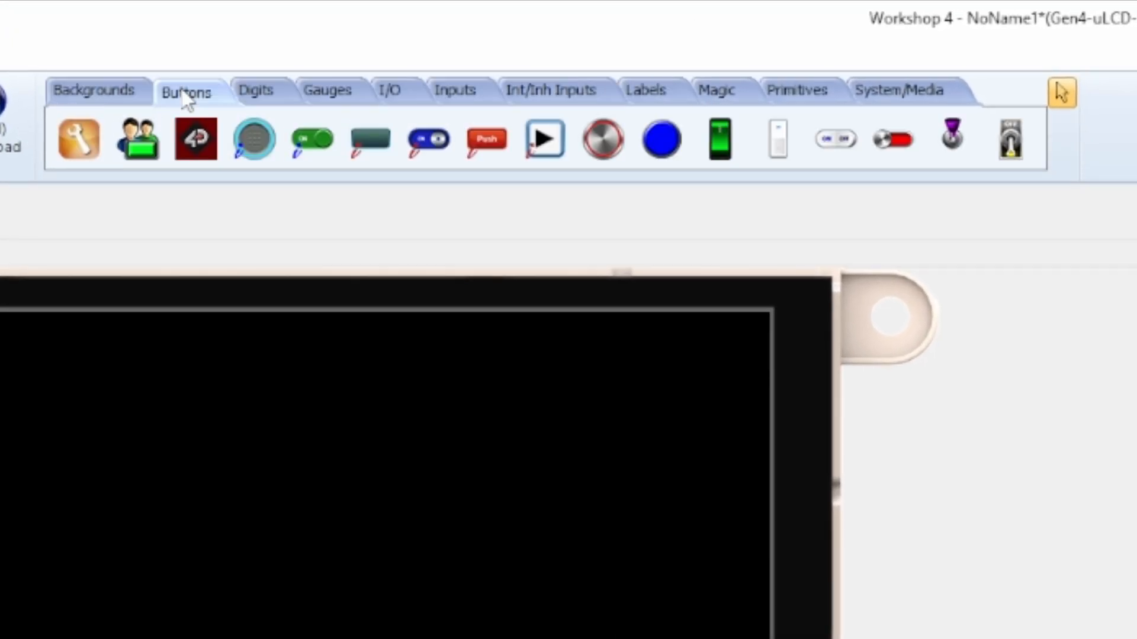
{"action": "left_click", "coordinate": [201, 136]}
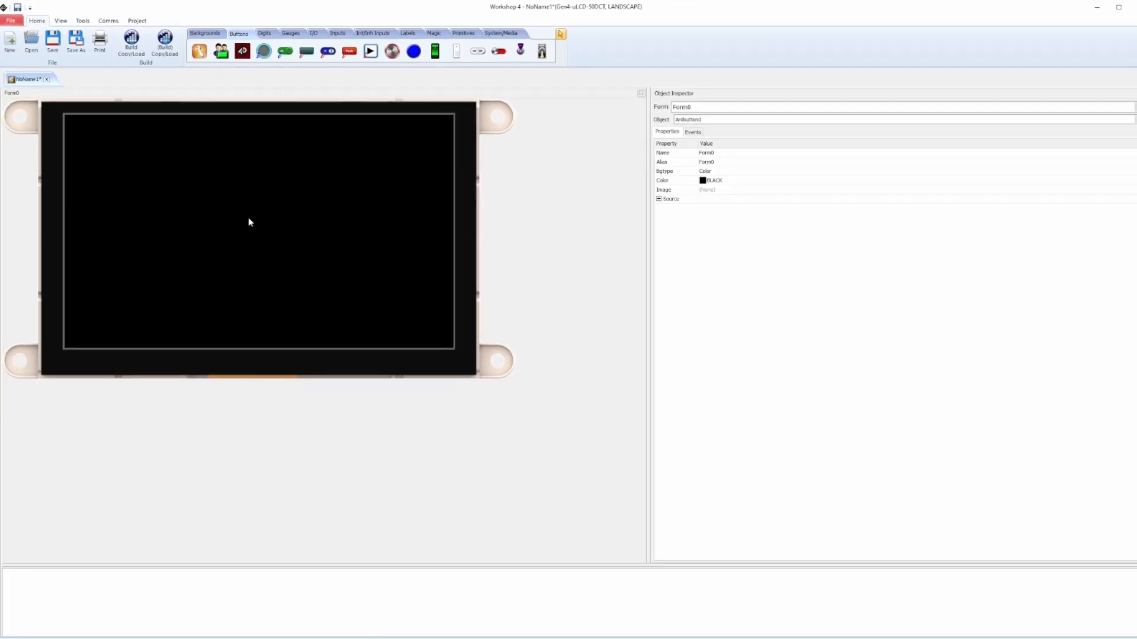
{"action": "left_click", "coordinate": [199, 605]}
{"action": "mouse_move", "coordinate": [246, 222]}
{"action": "left_mouse_down"}
{"action": "mouse_move", "coordinate": [198, 231]}
{"action": "mouse_move", "coordinate": [269, 201]}
{"action": "mouse_move", "coordinate": [296, 241]}
{"action": "mouse_move", "coordinate": [261, 264]}
{"action": "mouse_move", "coordinate": [214, 246]}
{"action": "mouse_move", "coordinate": [216, 207]}
{"action": "left_mouse_up"}
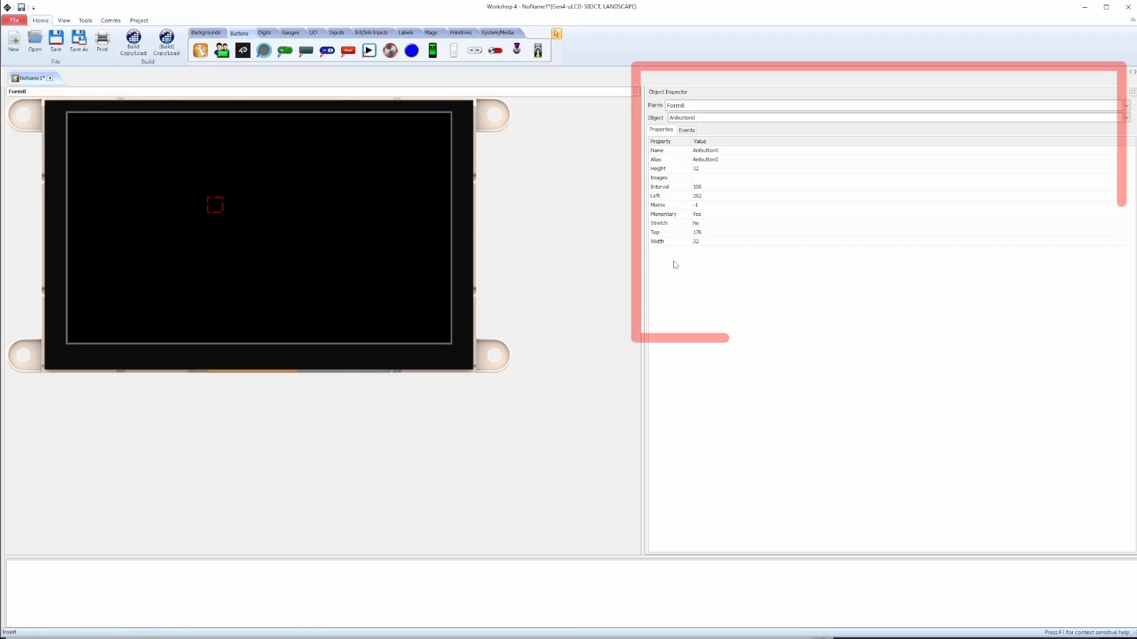
Review the animated button's properties and move the button to about left 320, top 204.
{"action": "left_click", "coordinate": [662, 132]}
{"action": "left_click", "coordinate": [685, 119]}
{"action": "left_click", "coordinate": [683, 120]}
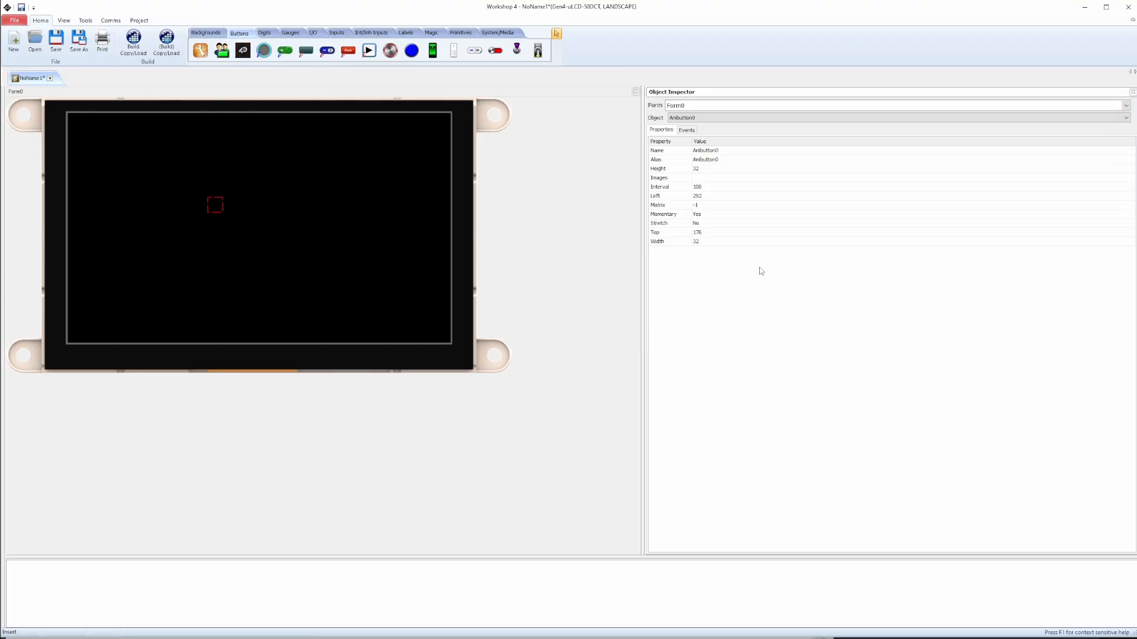
{"action": "left_click_drag", "start_coordinate": [216, 204], "coordinate": [237, 220]}
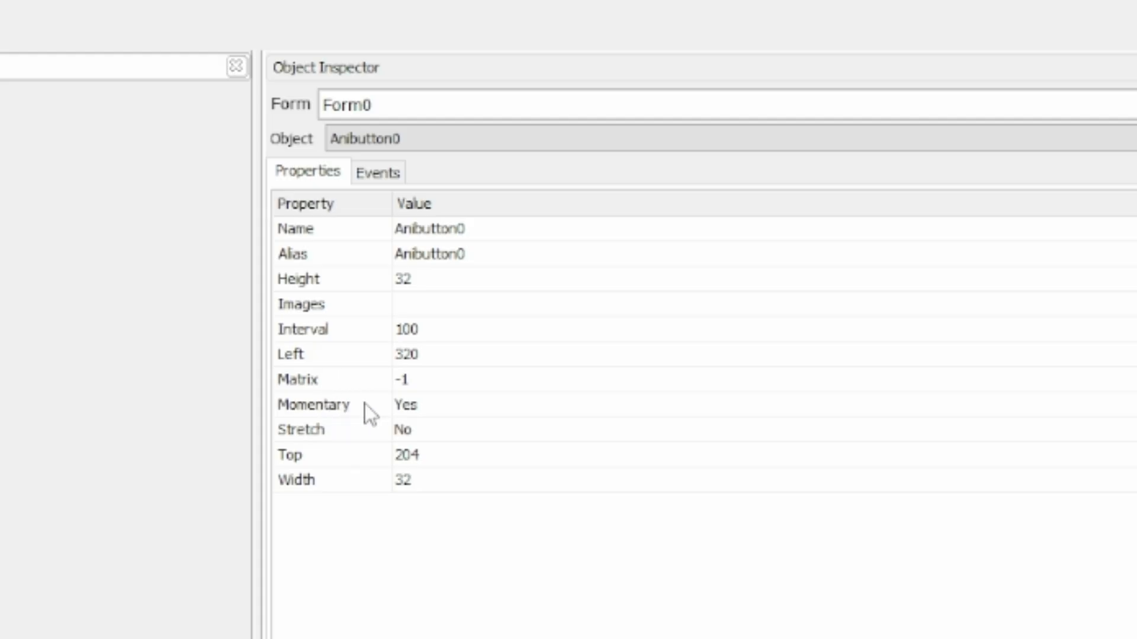
Set the animated button's Momentary property to Yes.
{"action": "left_click", "coordinate": [428, 414]}
{"action": "left_click", "coordinate": [1134, 406]}
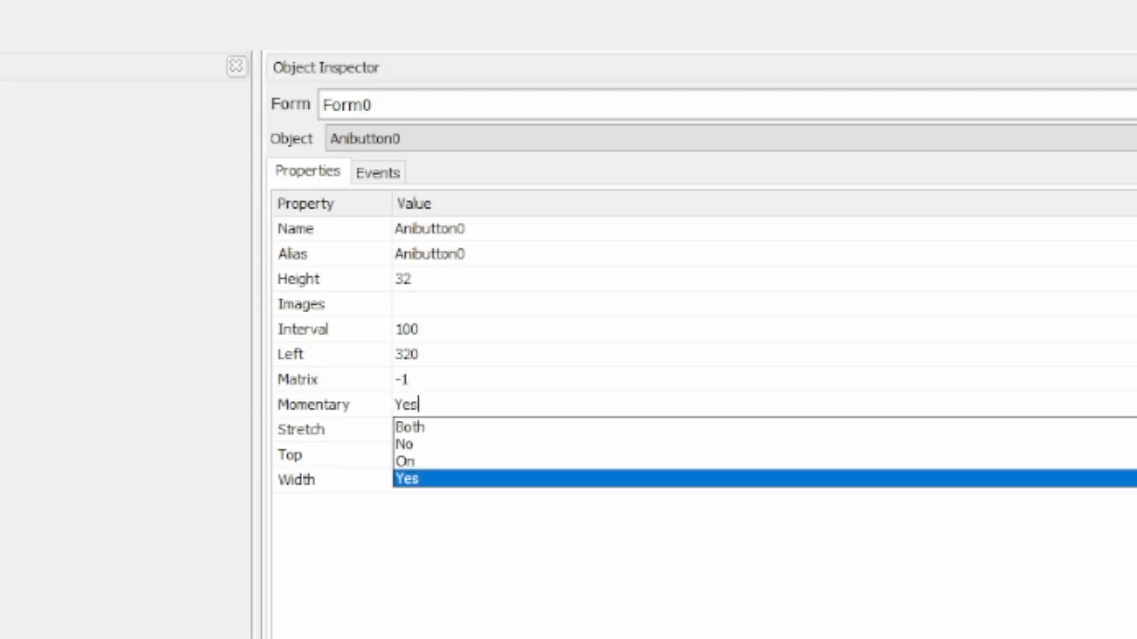
{"action": "left_click", "coordinate": [1133, 478]}
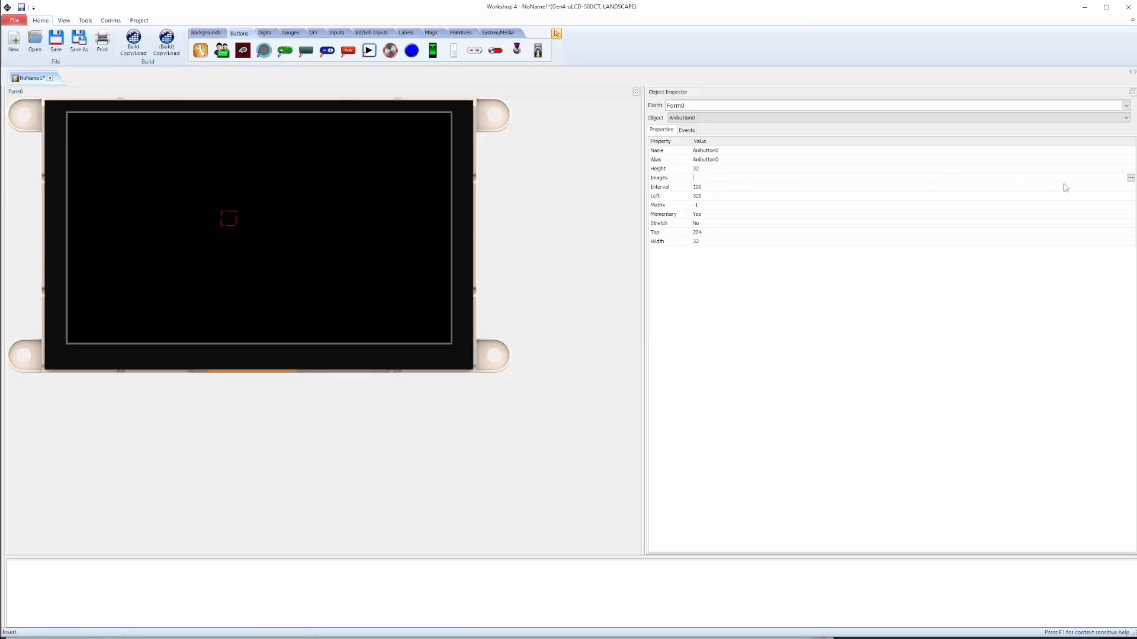
Add the five red push-button PNG frames to the animated button's image list.
{"action": "left_click", "coordinate": [1131, 178]}
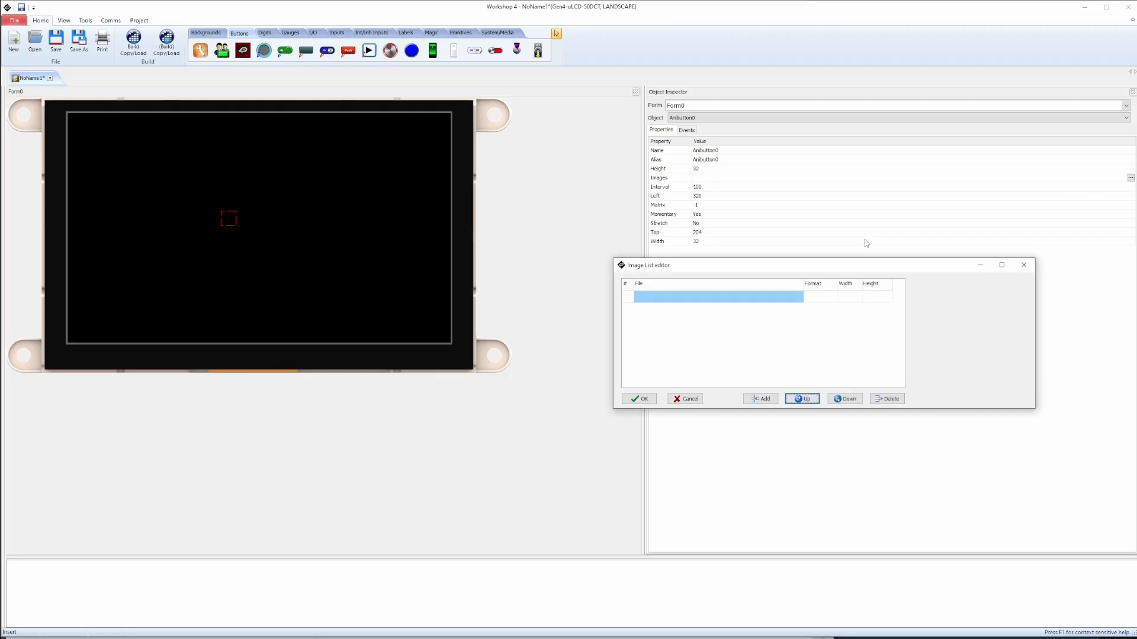
{"action": "left_click_drag", "start_coordinate": [852, 271], "coordinate": [613, 217]}
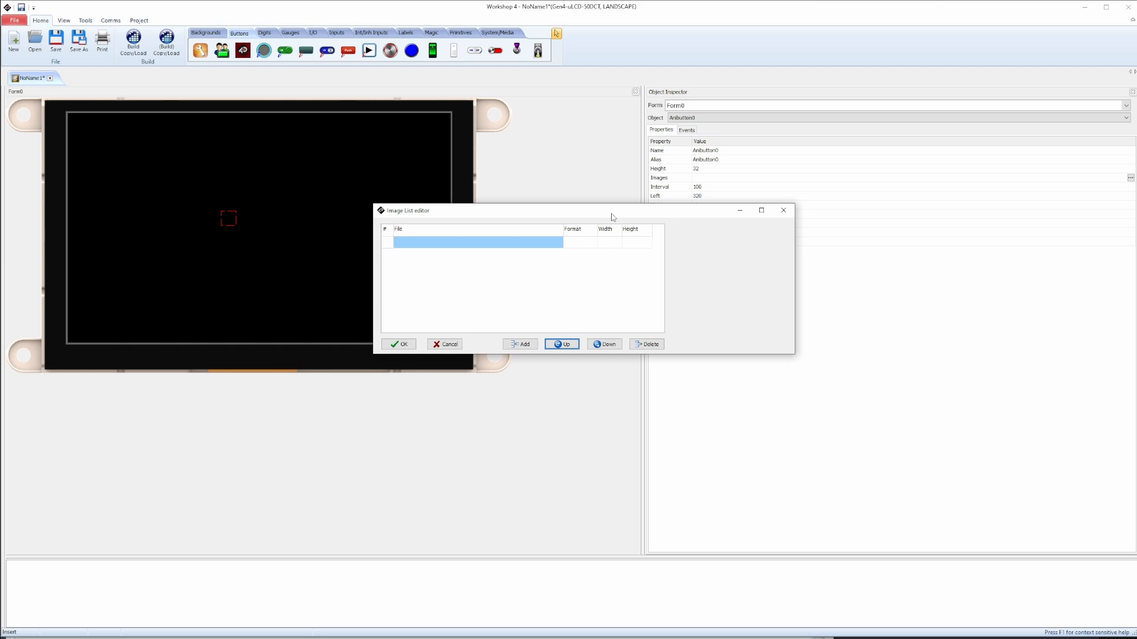
{"action": "mouse_move", "coordinate": [779, 328]}
{"action": "left_click", "coordinate": [533, 346]}
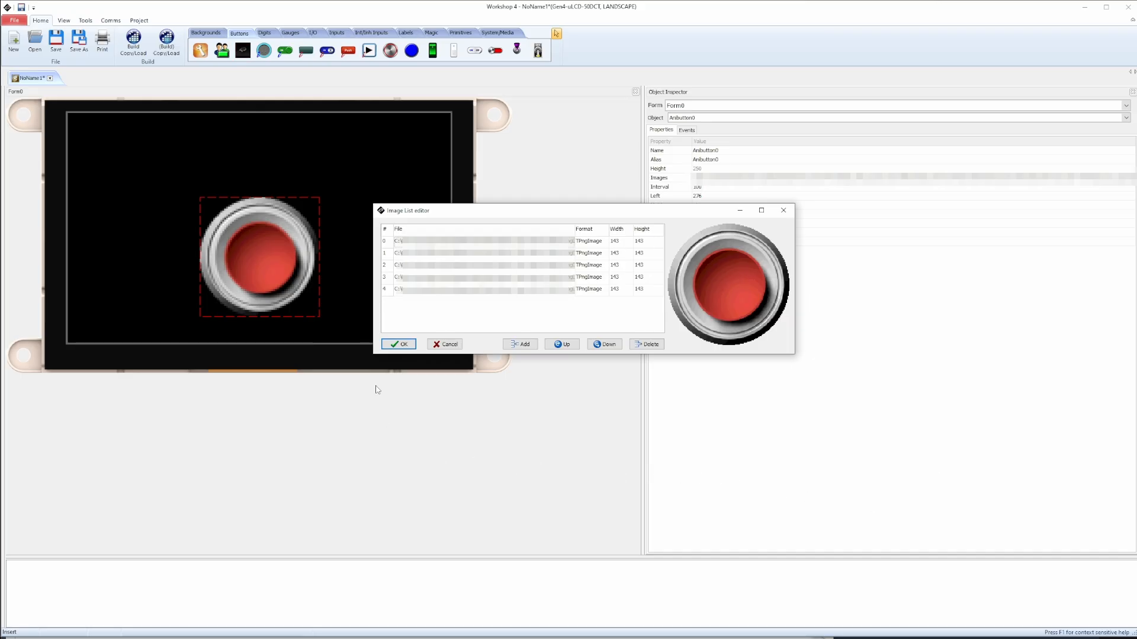
{"action": "left_click", "coordinate": [397, 345]}
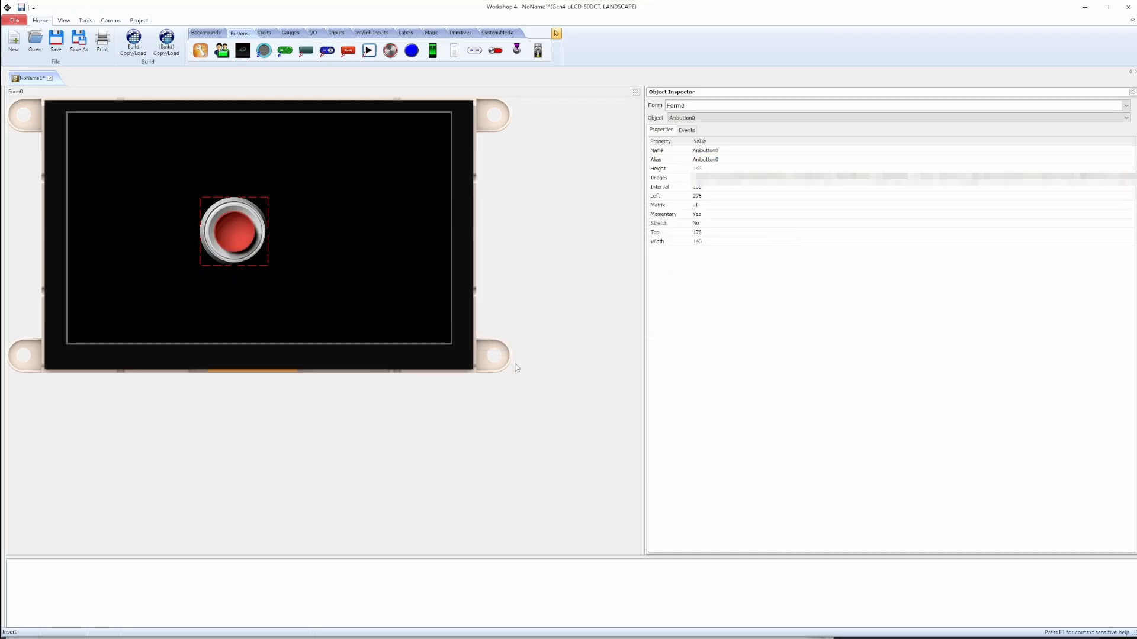
Move the animated button to about left 328, top 204 and set its width to 250.
{"action": "left_click_drag", "start_coordinate": [231, 242], "coordinate": [261, 271]}
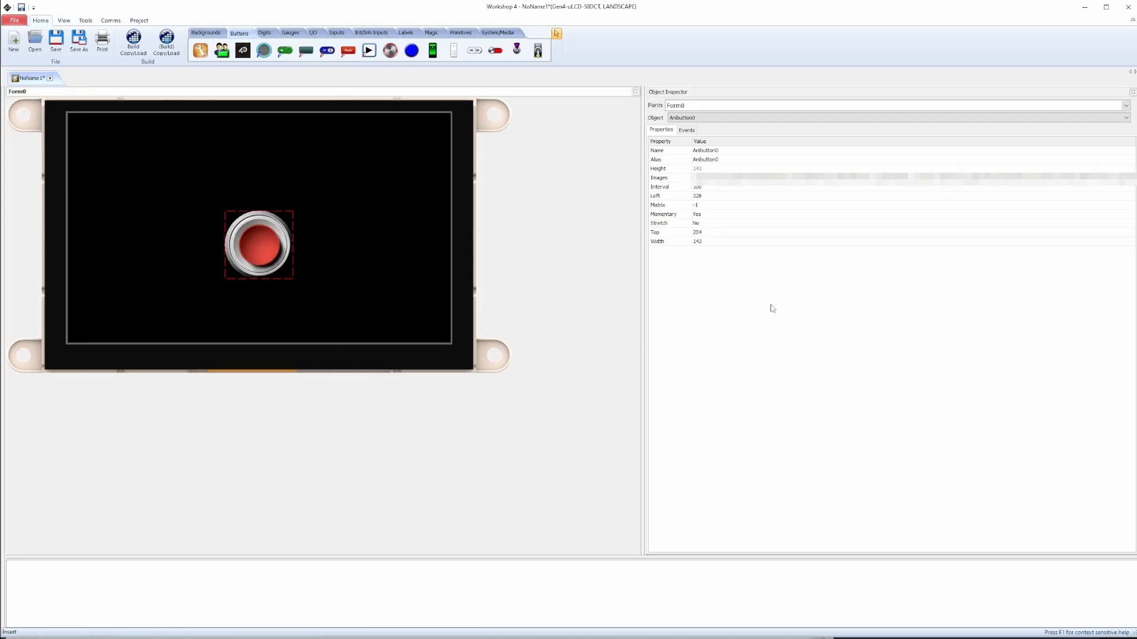
{"action": "left_click", "coordinate": [709, 240]}
{"action": "type", "text": "250"}
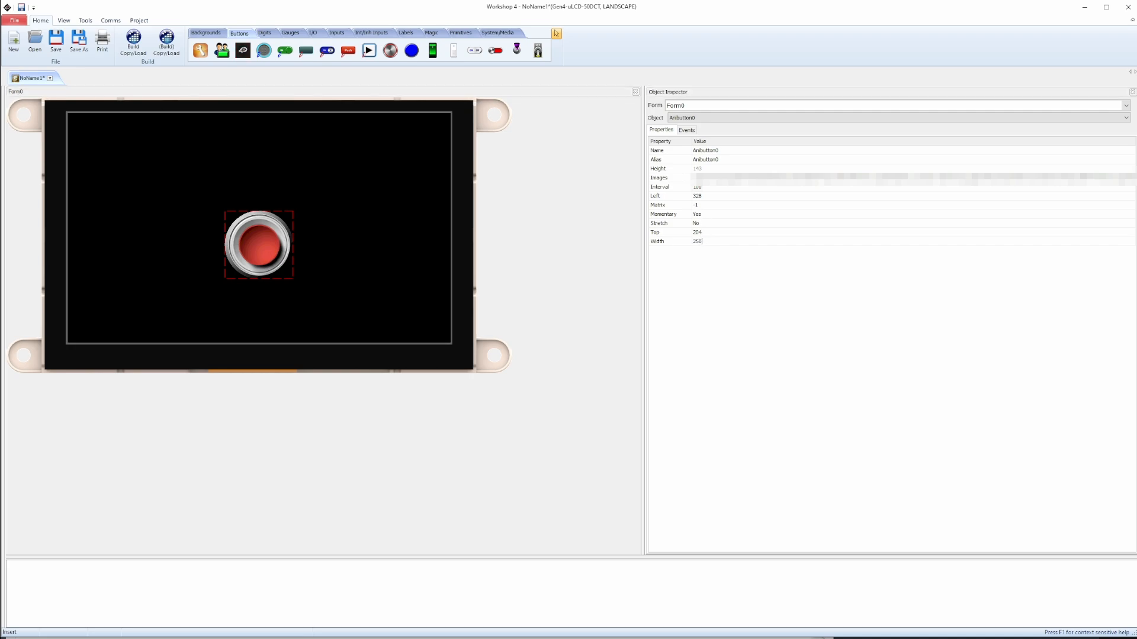
{"action": "key", "text": "Return"}
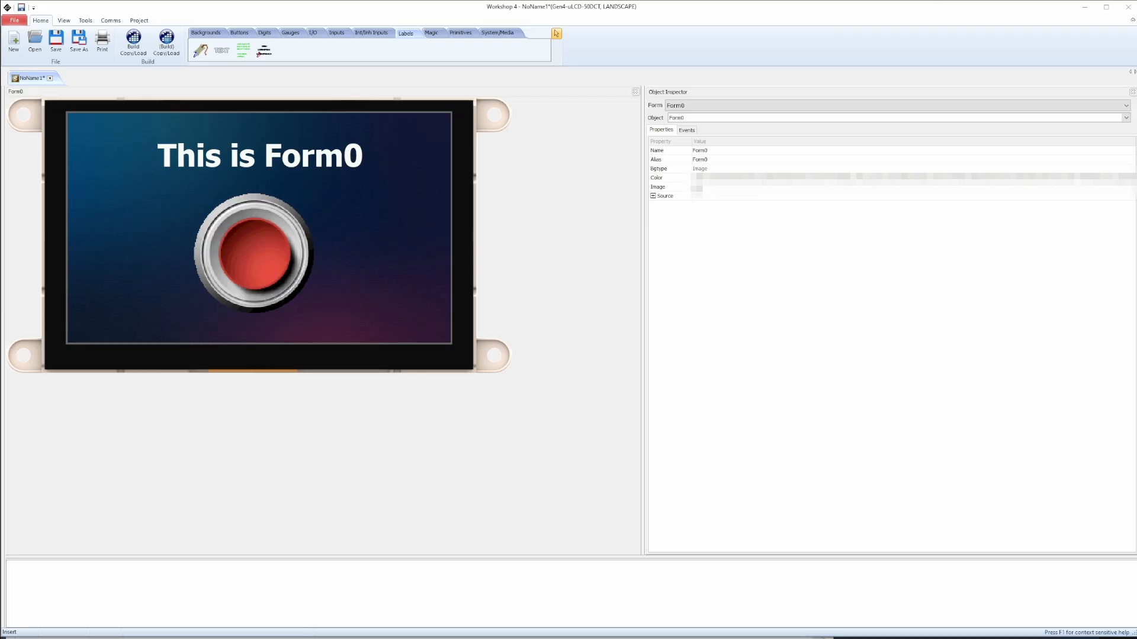
Set the Stretch property of the red animated button on Form0 to Yes.
{"action": "left_click", "coordinate": [239, 254]}
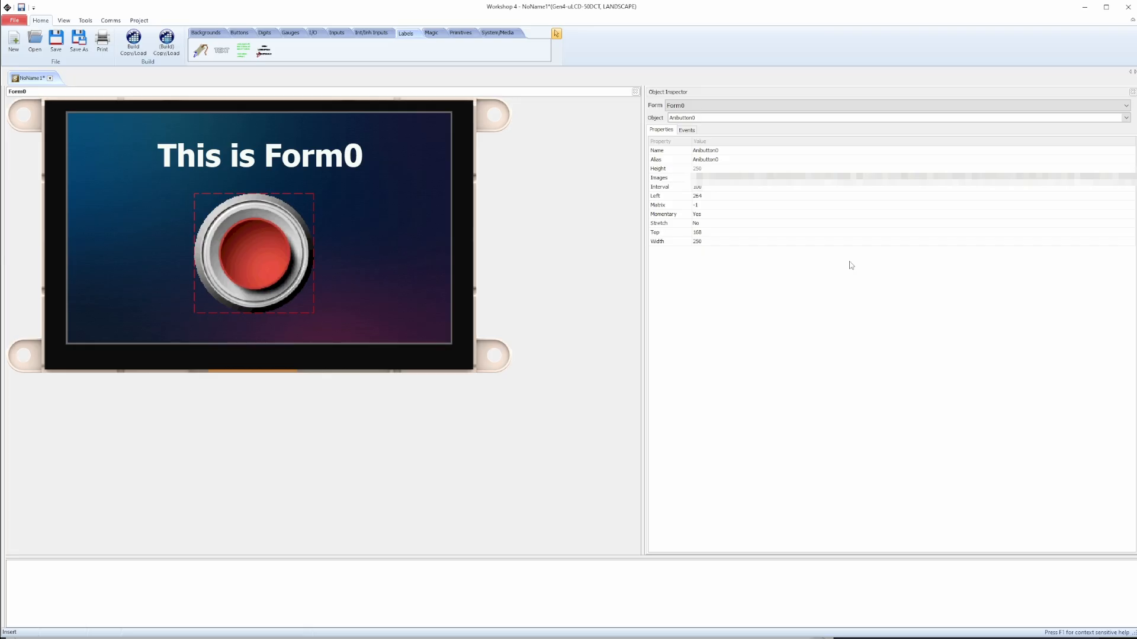
{"action": "left_click", "coordinate": [719, 223]}
{"action": "left_click", "coordinate": [1130, 224]}
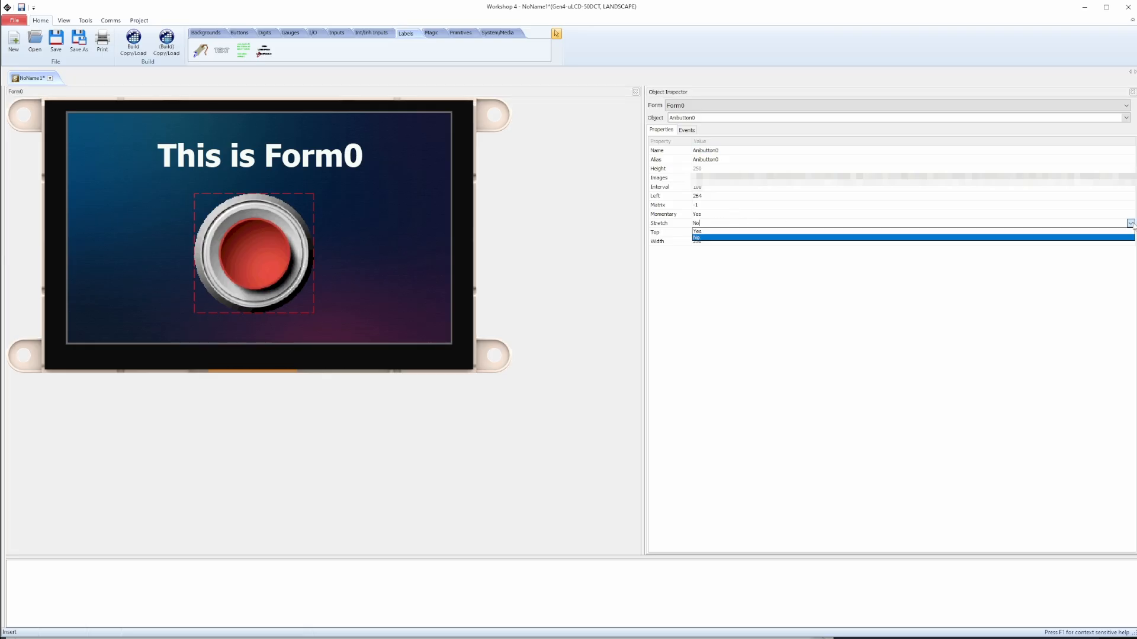
{"action": "left_click", "coordinate": [826, 232]}
{"action": "left_click", "coordinate": [309, 307]}
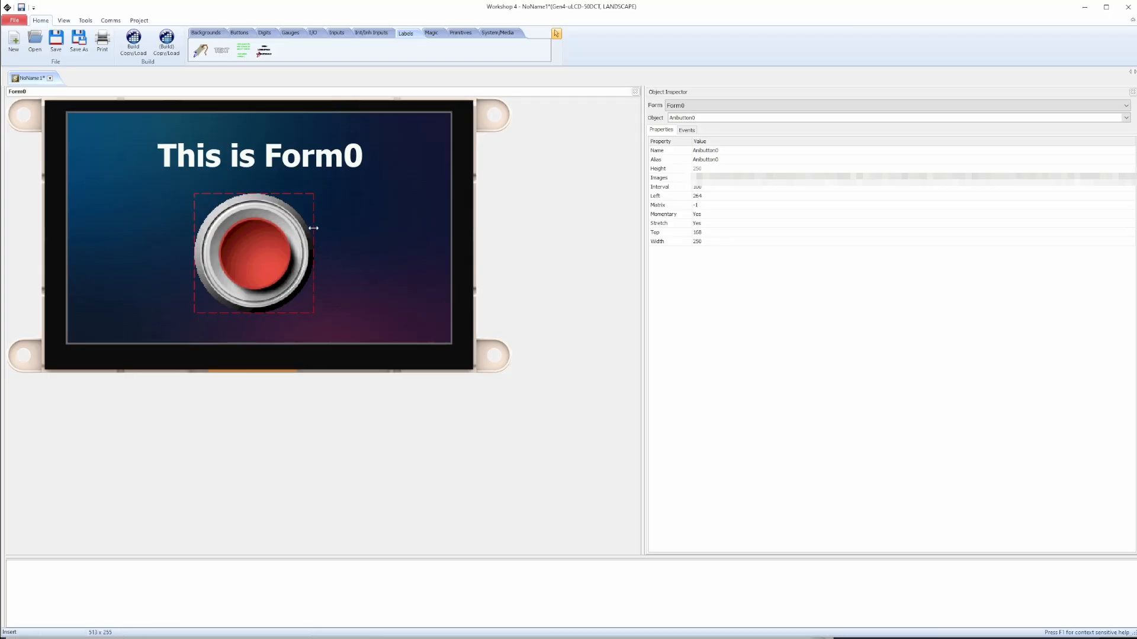
Add a second, blank form to the project.
{"action": "left_click", "coordinate": [436, 222]}
{"action": "left_click", "coordinate": [497, 33]}
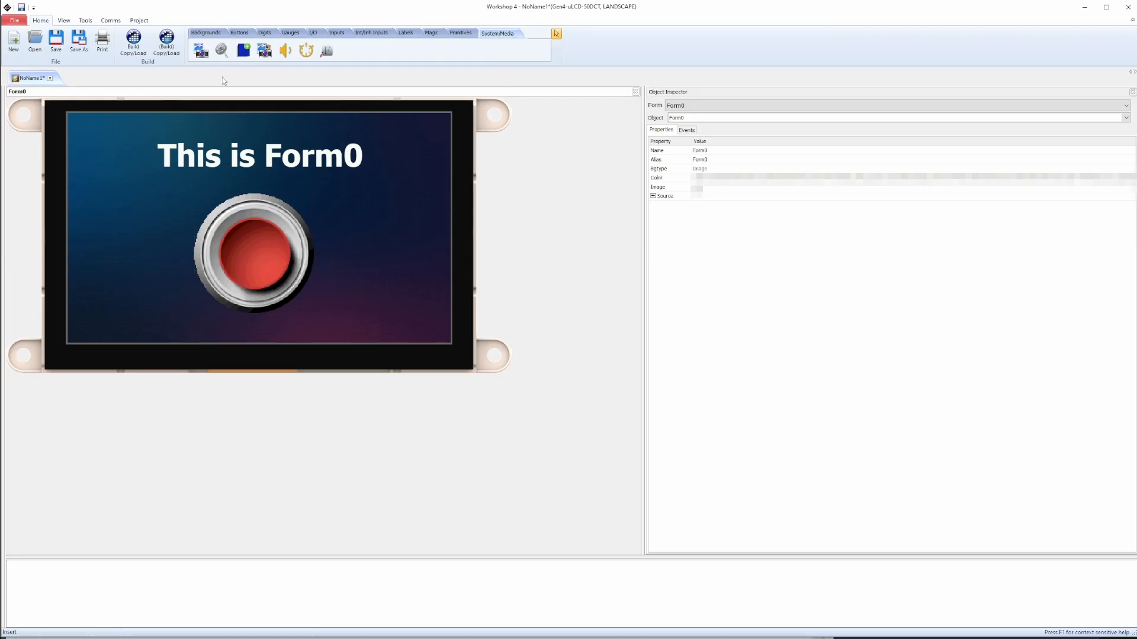
{"action": "left_click", "coordinate": [243, 51]}
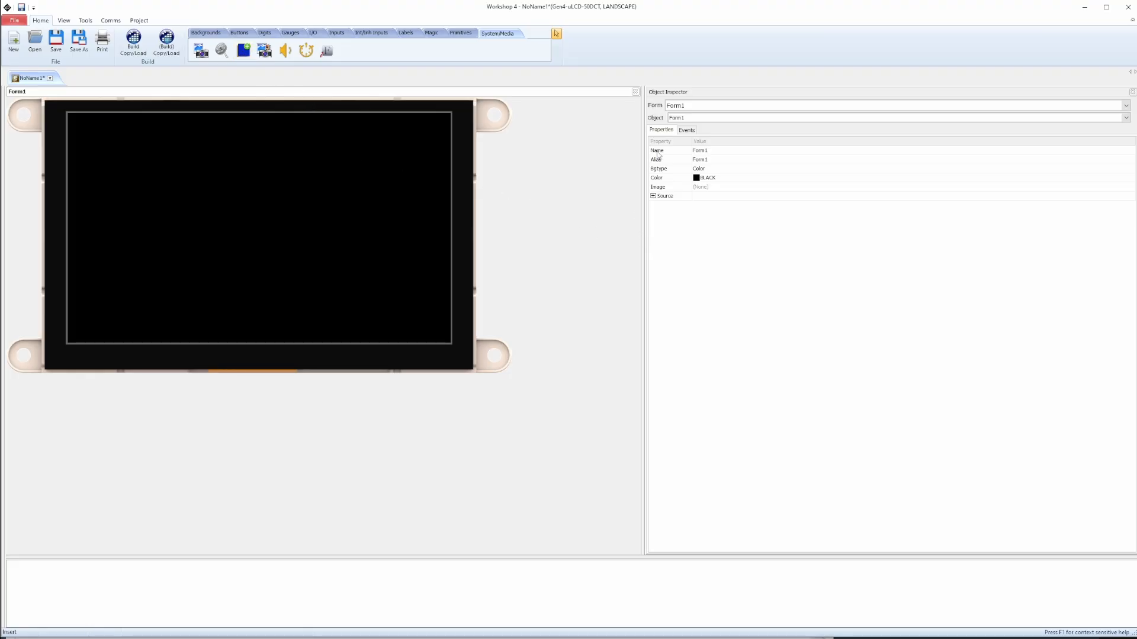
Check the project's form list and switch back to Form0.
{"action": "left_click", "coordinate": [679, 119]}
{"action": "left_click", "coordinate": [679, 123]}
{"action": "left_click", "coordinate": [679, 105]}
{"action": "left_click", "coordinate": [679, 105]}
{"action": "left_click", "coordinate": [679, 105]}
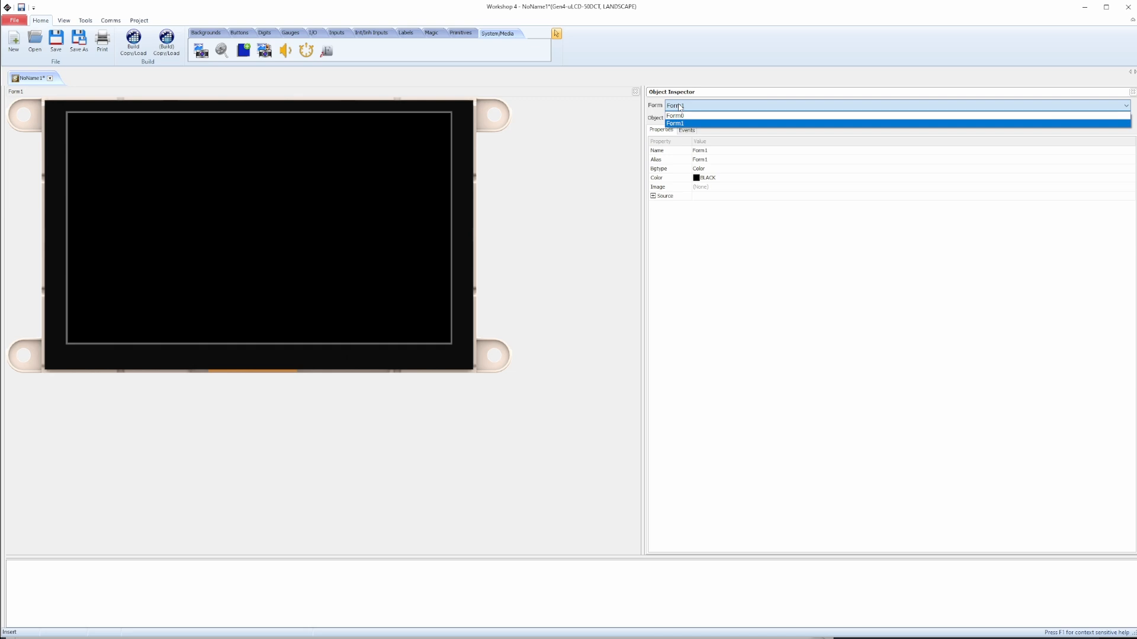
{"action": "left_click", "coordinate": [683, 116]}
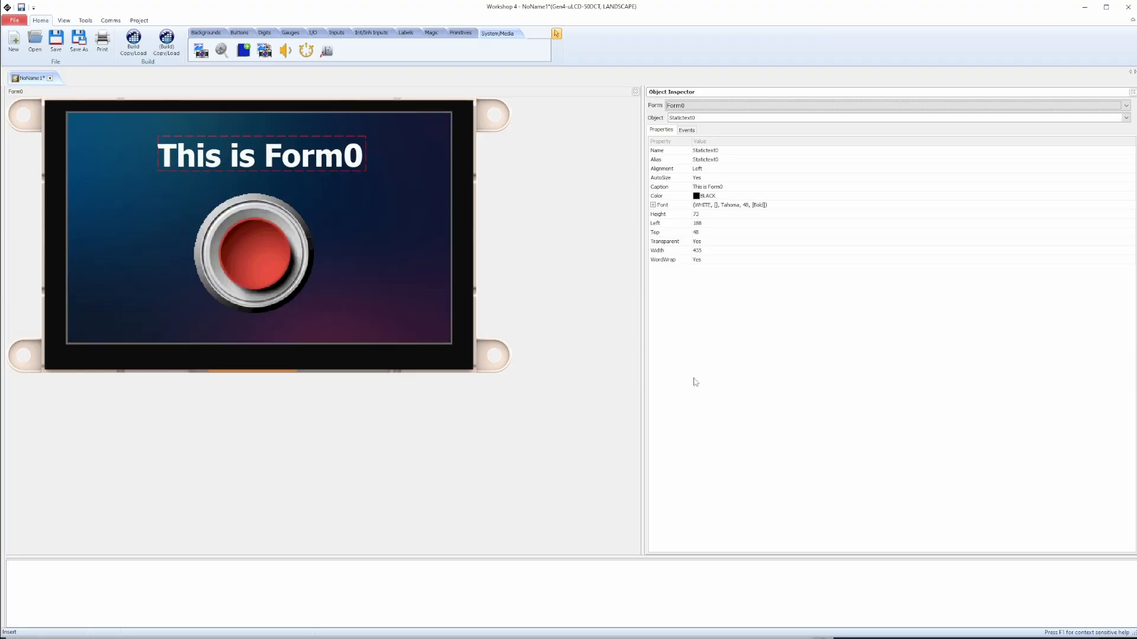
Set the OnChanged event of Form0's animated button to Form1Activate.
{"action": "left_click", "coordinate": [271, 250]}
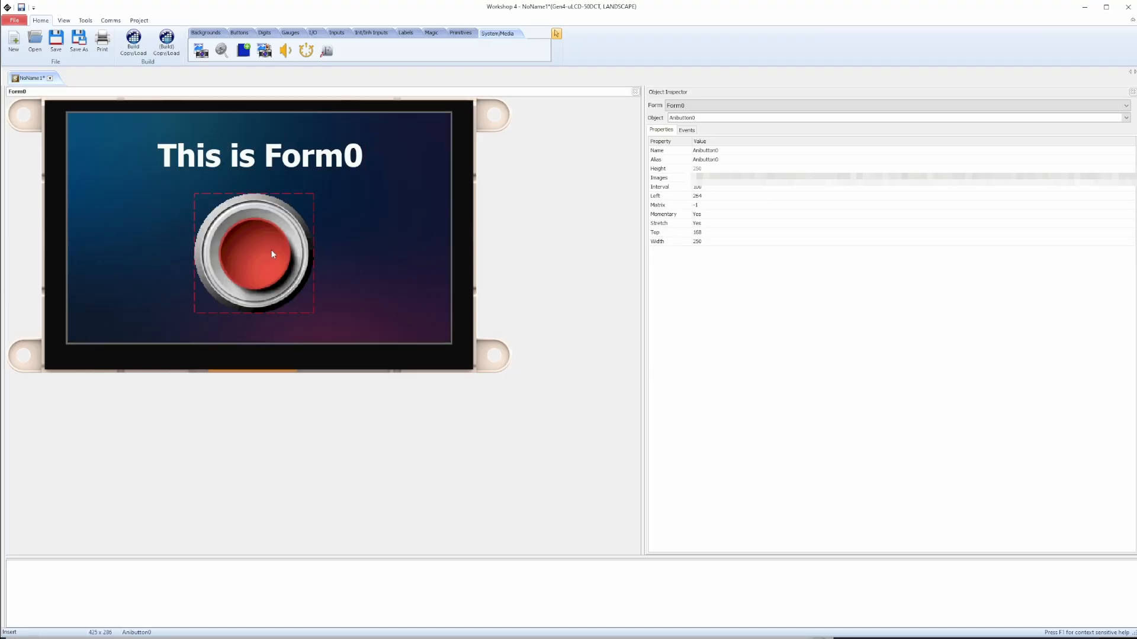
{"action": "left_click", "coordinate": [686, 130]}
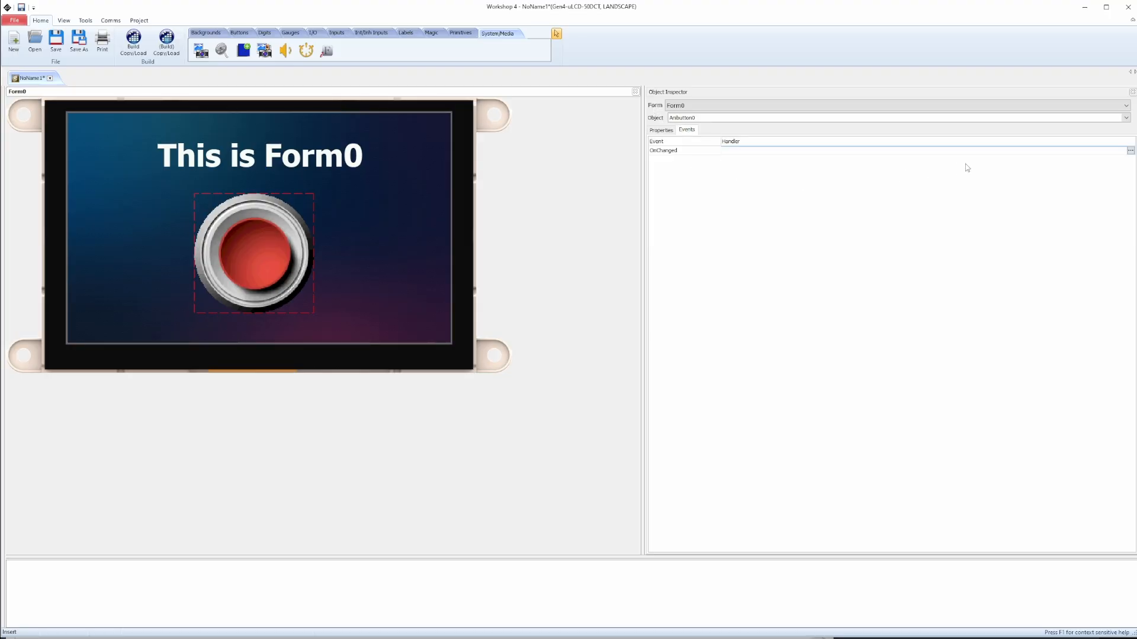
{"action": "left_click", "coordinate": [1130, 151]}
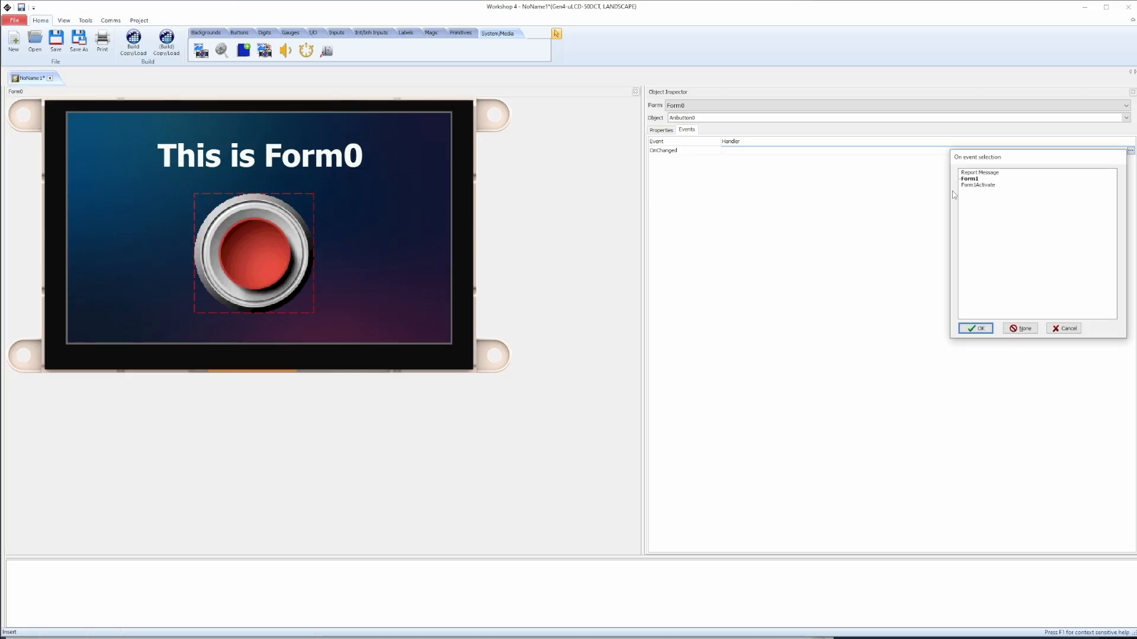
{"action": "left_click_drag", "start_coordinate": [1030, 164], "coordinate": [643, 183]}
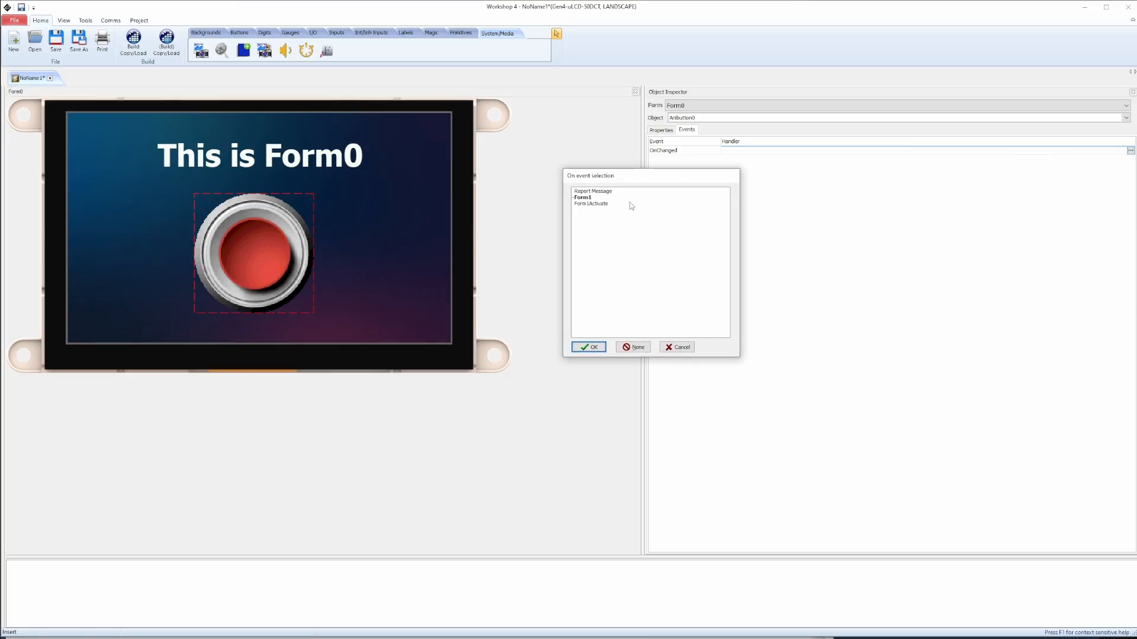
{"action": "left_click", "coordinate": [604, 205]}
{"action": "left_click", "coordinate": [595, 348]}
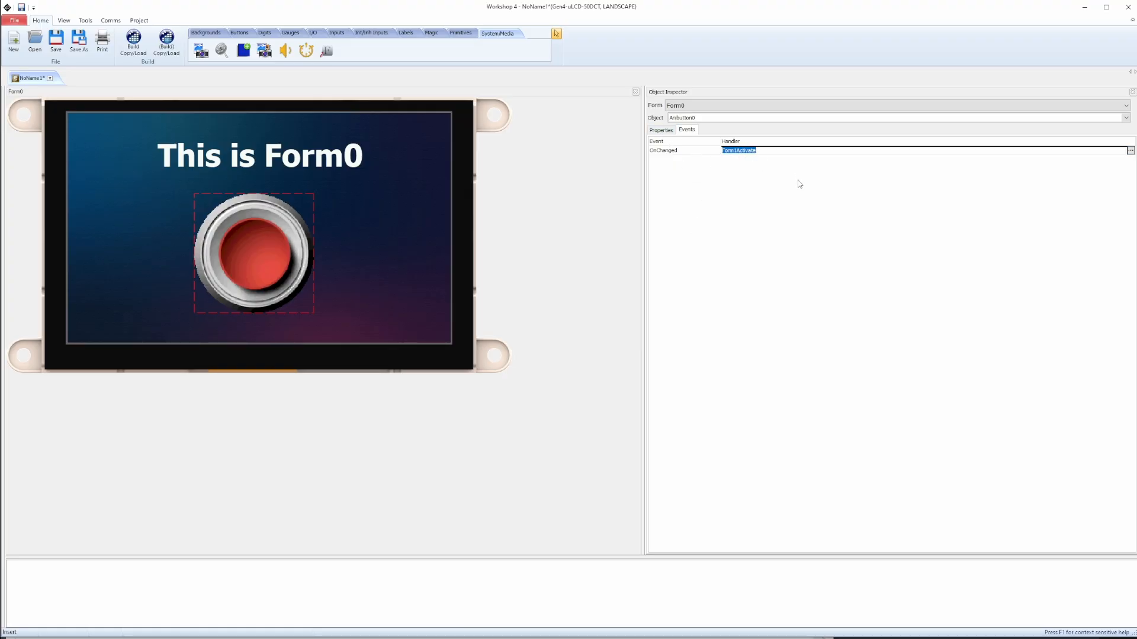
{"action": "left_click", "coordinate": [244, 253]}
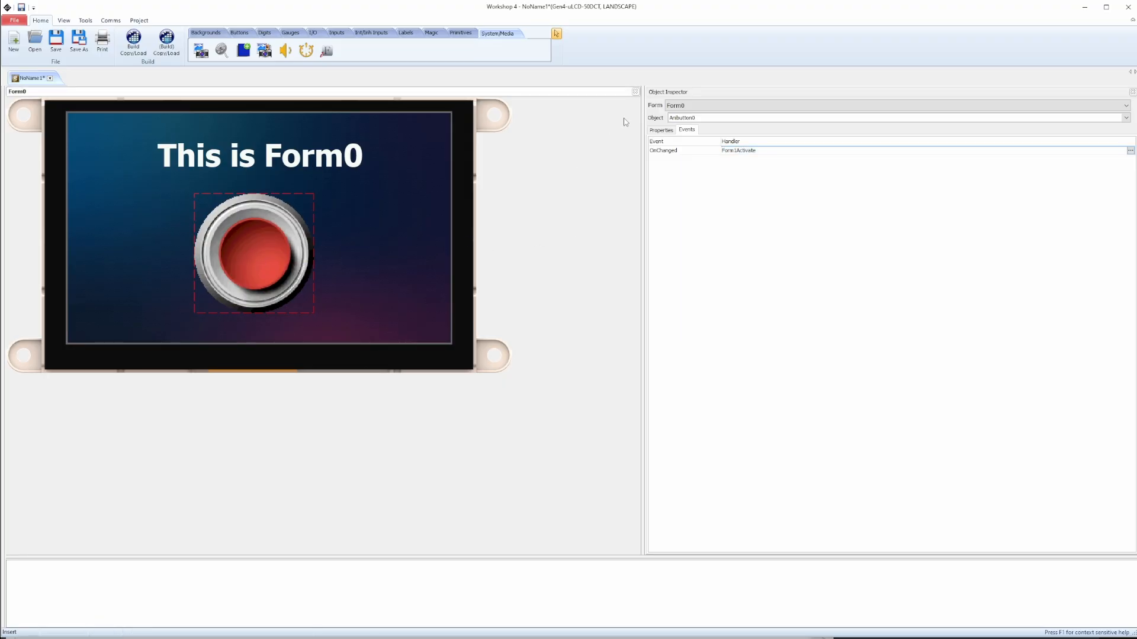
Copy the animated button from Form0 to Form1 and place it at about left 108, top 140.
{"action": "left_click", "coordinate": [694, 108]}
{"action": "left_click", "coordinate": [689, 122]}
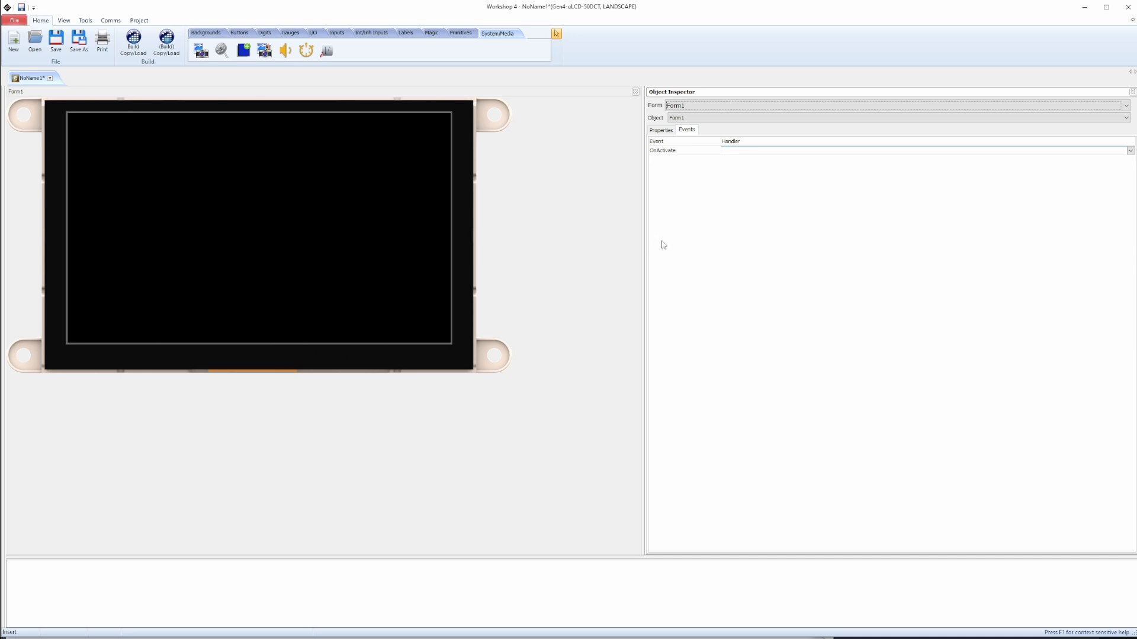
{"action": "left_click", "coordinate": [692, 107]}
{"action": "left_click", "coordinate": [692, 116]}
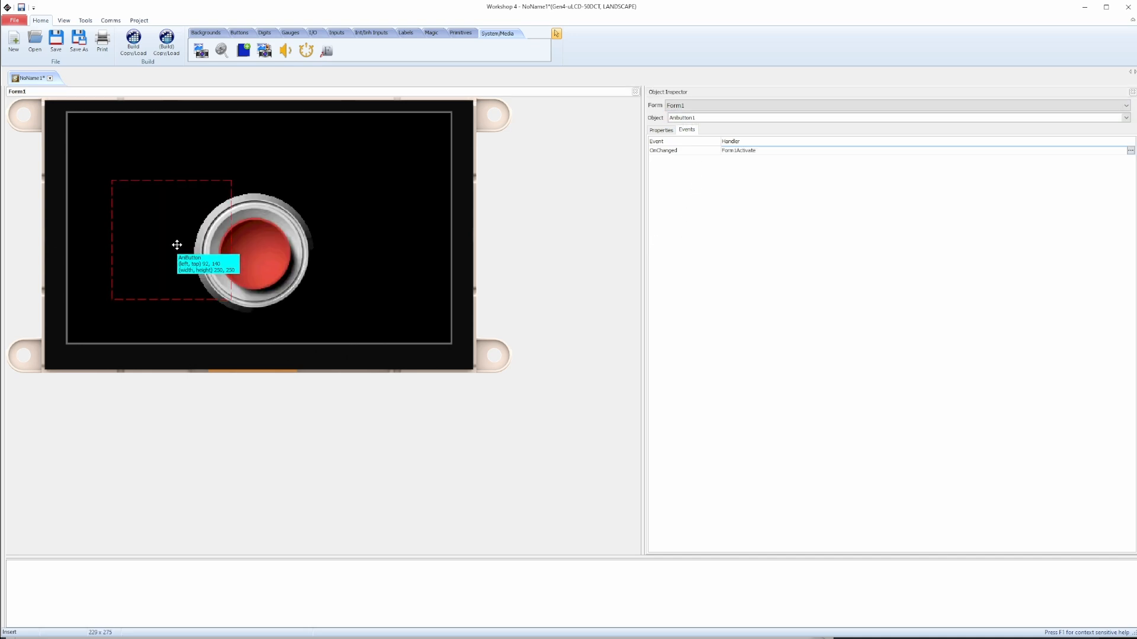
{"action": "left_click_drag", "start_coordinate": [178, 246], "coordinate": [176, 246]}
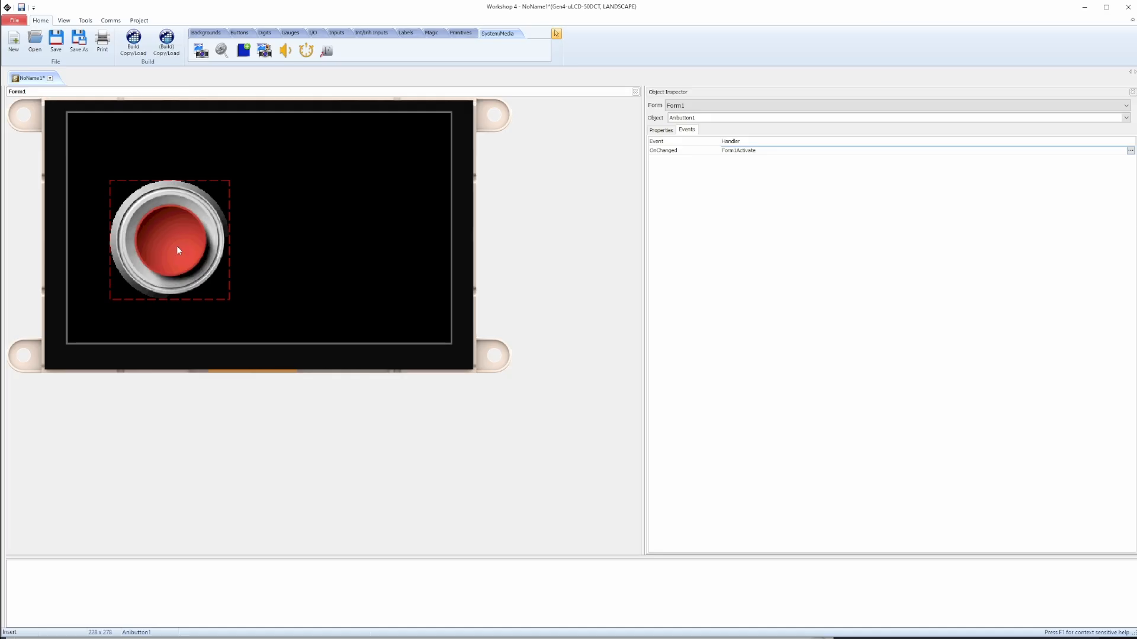
Set the Momentary property of Form1's animated button to No.
{"action": "left_click", "coordinate": [655, 131]}
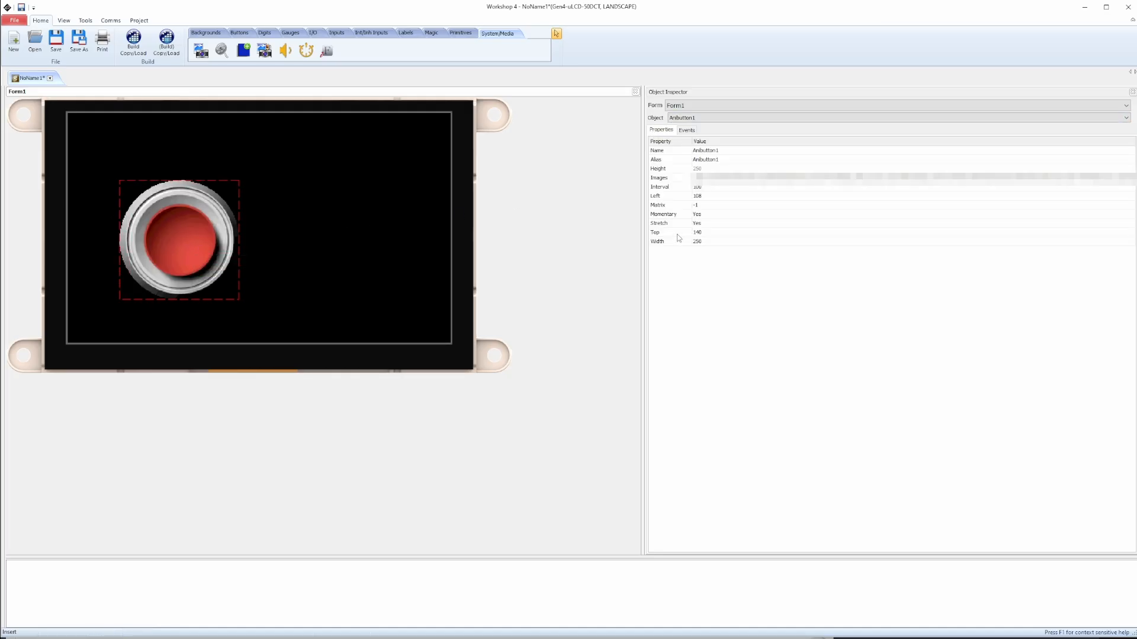
{"action": "left_click", "coordinate": [698, 215]}
{"action": "left_click", "coordinate": [1131, 214]}
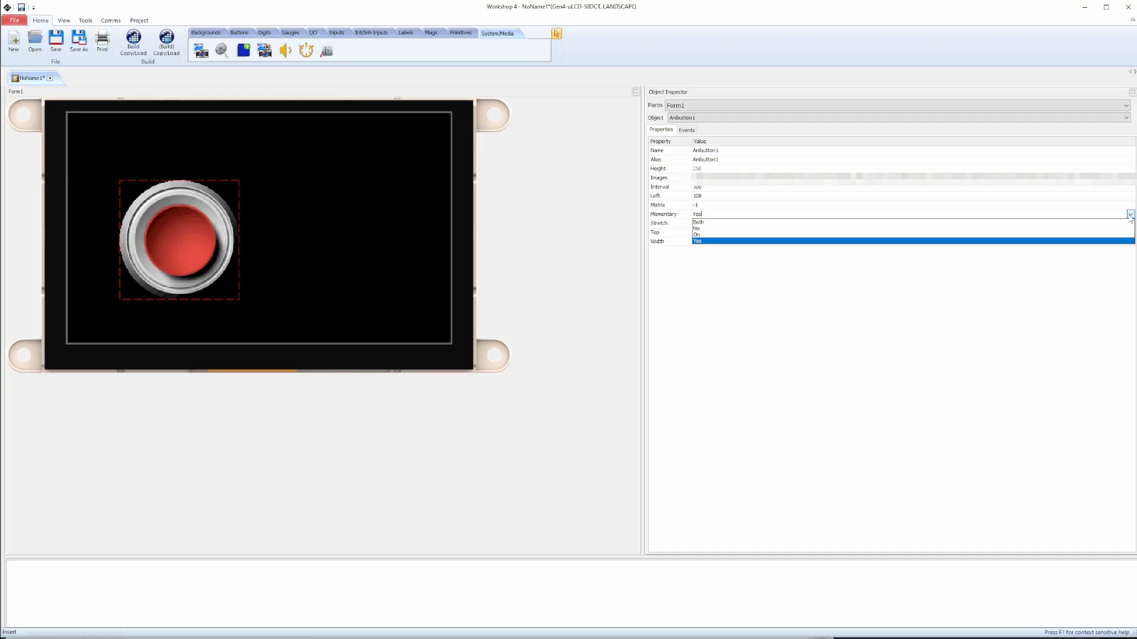
{"action": "left_click", "coordinate": [707, 229]}
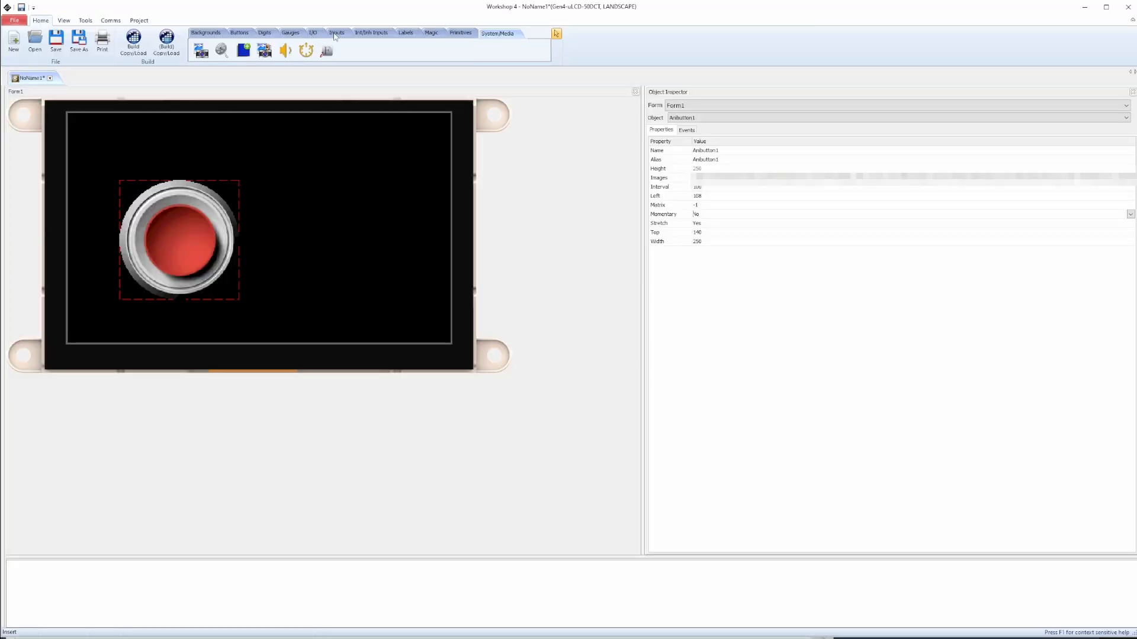
Add a user LED to Form1, to the right of the animated button.
{"action": "left_click", "coordinate": [293, 33]}
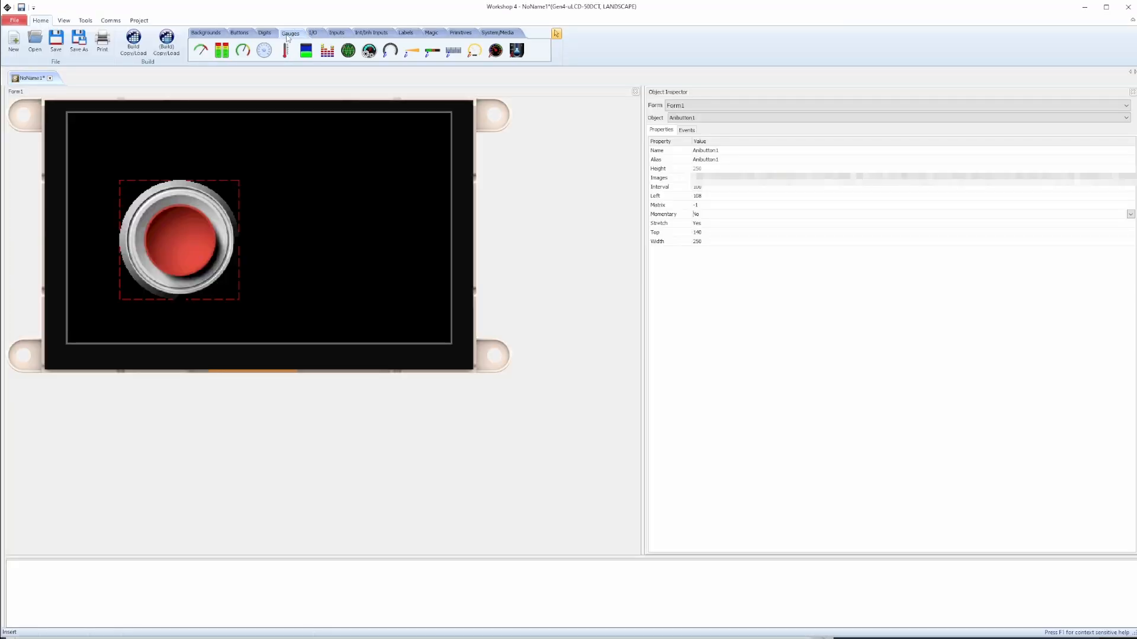
{"action": "left_click", "coordinate": [270, 34]}
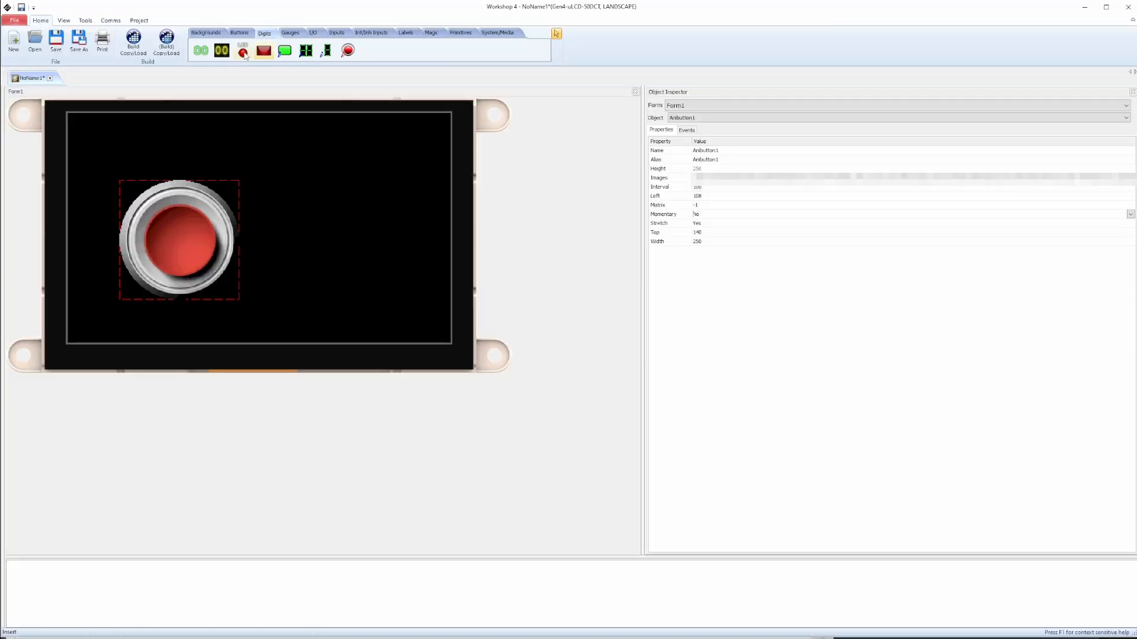
{"action": "left_click", "coordinate": [244, 53]}
{"action": "left_click", "coordinate": [313, 249]}
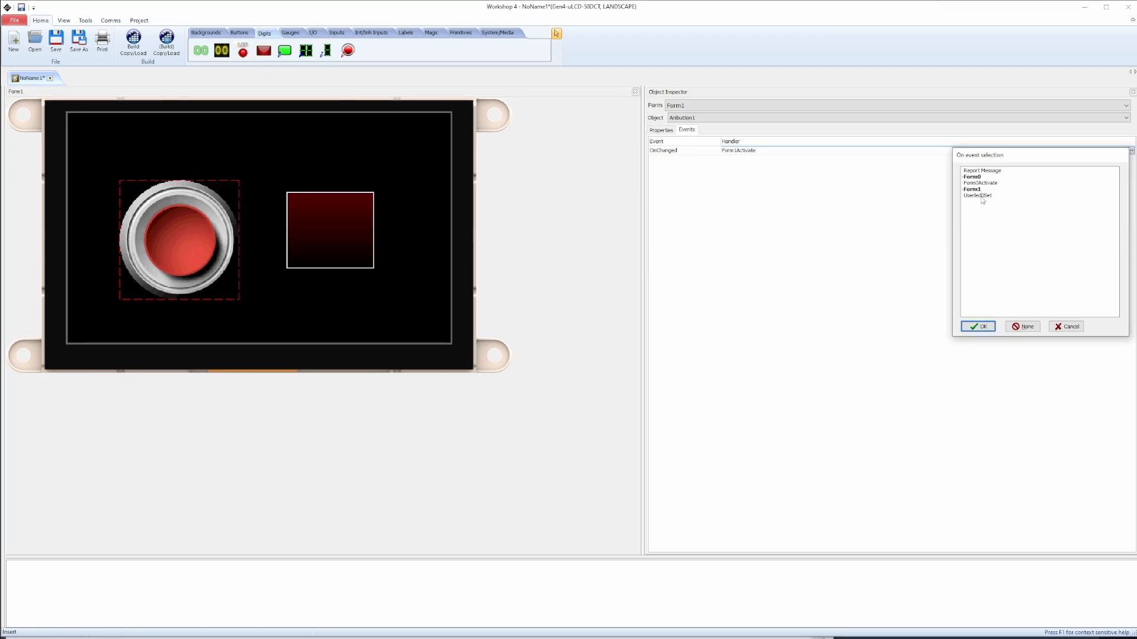
Set the OnChanged event of Form1's large animated button to Userled0Set.
{"action": "left_click", "coordinate": [981, 196]}
{"action": "left_click_drag", "start_coordinate": [1005, 157], "coordinate": [628, 181]}
{"action": "left_click", "coordinate": [603, 349]}
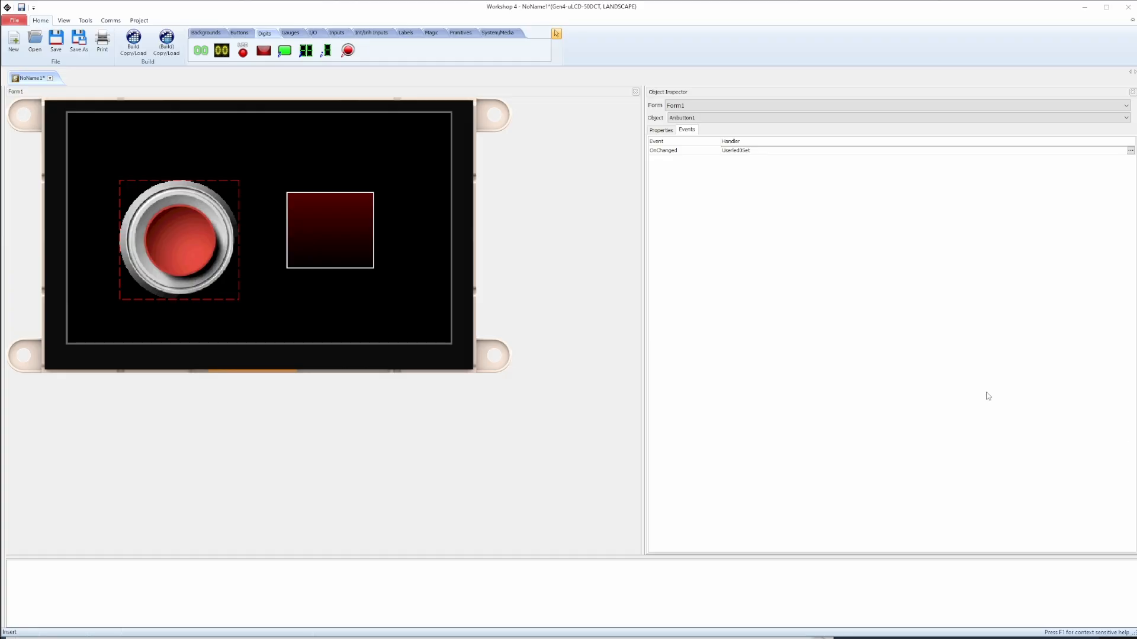
Copy the title text from Form0 to Form1 and caption it "This is Form1".
{"action": "left_click", "coordinate": [685, 106]}
{"action": "left_click", "coordinate": [684, 117]}
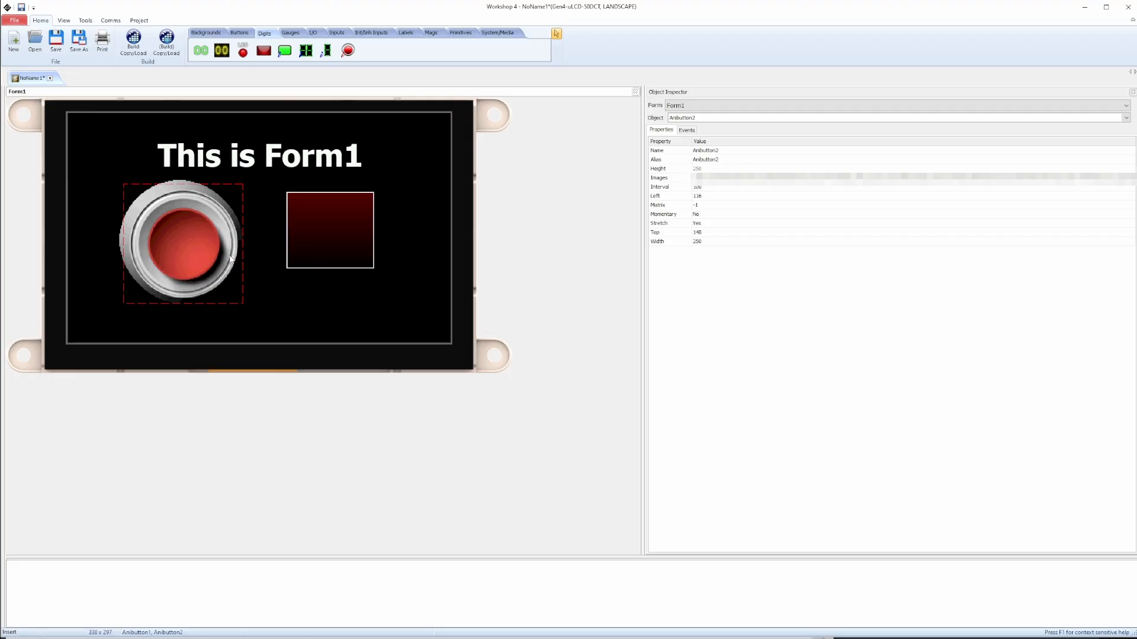
Move Form1's copied animated button to about left 550, top 230 and reduce its height and width to 100.
{"action": "left_click_drag", "start_coordinate": [231, 259], "coordinate": [464, 322]}
{"action": "left_click", "coordinate": [697, 168]}
{"action": "key", "text": "Return"}
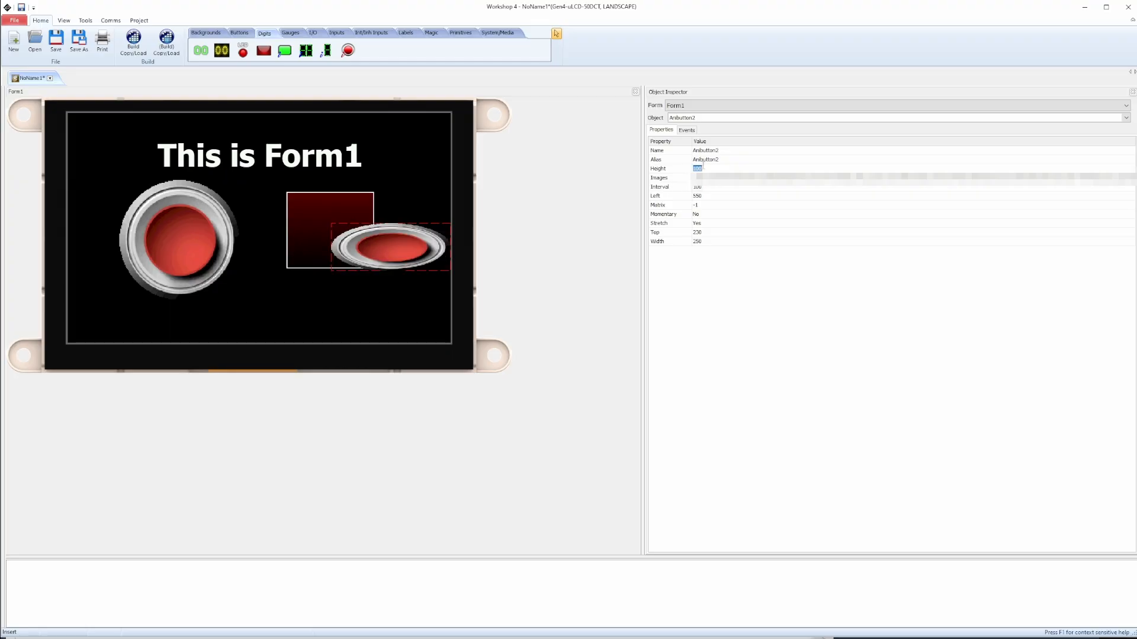
{"action": "left_click", "coordinate": [714, 243]}
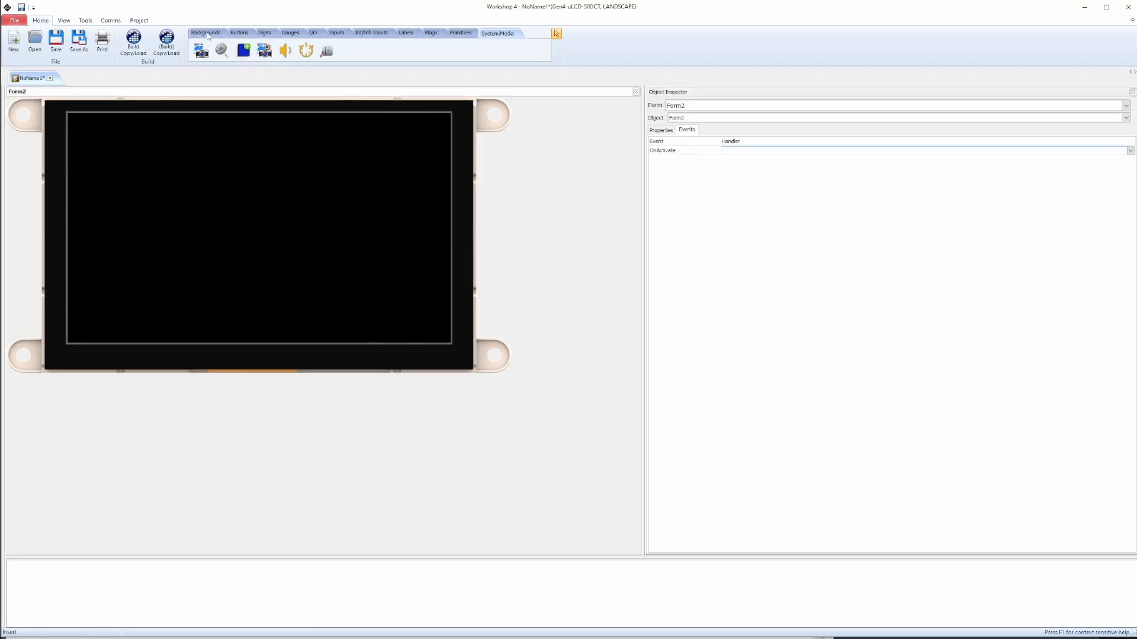
Copy the "Next Form" label and its small animated button onto Form2, plus an extra button near the form's upper left.
{"action": "left_click", "coordinate": [208, 36]}
{"action": "left_click", "coordinate": [728, 119]}
{"action": "left_click", "coordinate": [691, 112]}
{"action": "left_click", "coordinate": [687, 114]}
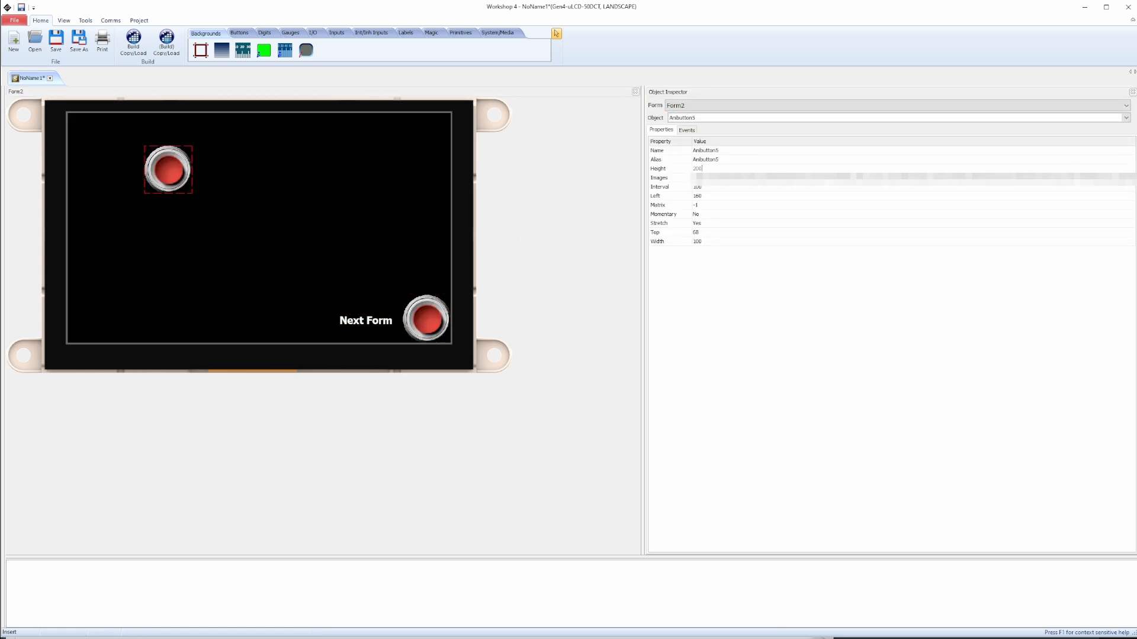
Resize the upper-left animated button on Form2 to a height of 150 and a width of 150.
{"action": "key", "text": "Return"}
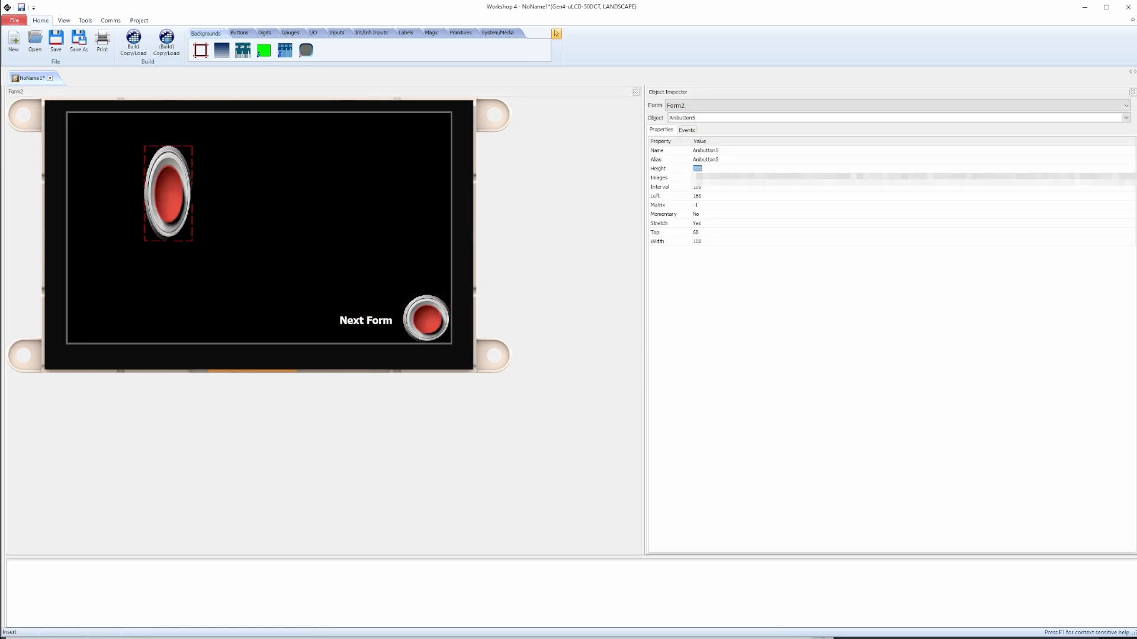
{"action": "left_click", "coordinate": [698, 241]}
{"action": "key", "text": "Return"}
{"action": "type", "text": "150"}
{"action": "key", "text": "Return"}
{"action": "left_click", "coordinate": [732, 168]}
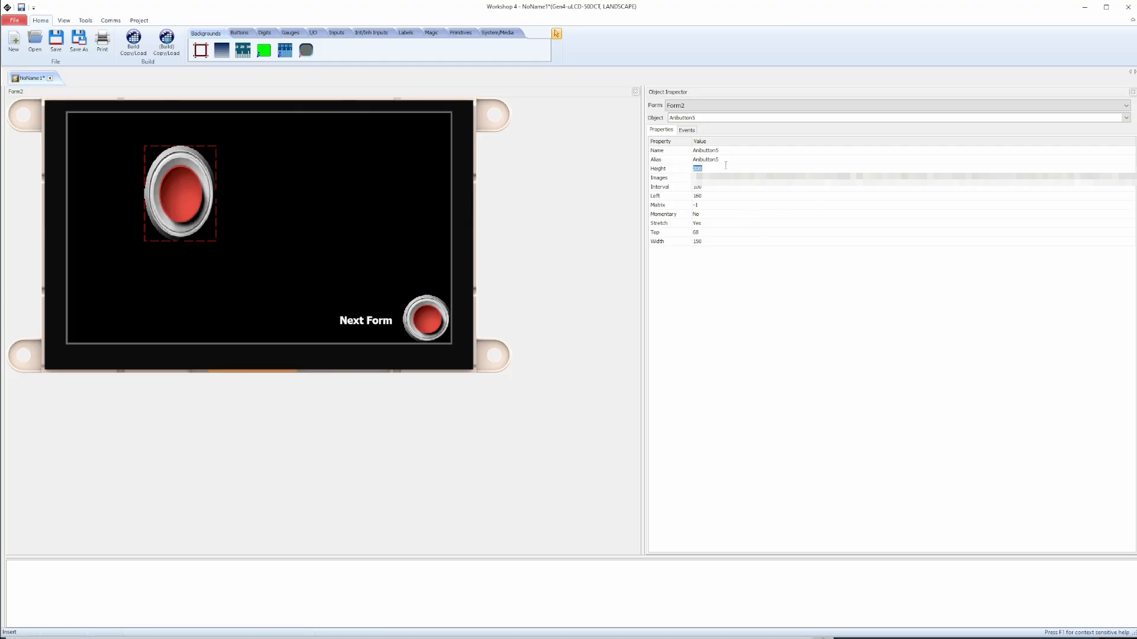
{"action": "key", "text": "Return"}
Move the resized animated button toward the middle of Form2 and paste two copies of it.
{"action": "left_click_drag", "start_coordinate": [186, 183], "coordinate": [283, 221]}
{"action": "key", "text": "ctrl+c"}
{"action": "key", "text": "ctrl+v"}
{"action": "key", "text": "ctrl+v"}
Arrange the three large buttons in a row across Form2, with the rightmost at about left 548, top 128.
{"action": "left_click_drag", "start_coordinate": [206, 225], "coordinate": [392, 214]}
{"action": "left_click_drag", "start_coordinate": [154, 211], "coordinate": [147, 209]}
{"action": "left_click_drag", "start_coordinate": [262, 225], "coordinate": [251, 220]}
{"action": "left_click", "coordinate": [375, 217]}
{"action": "left_click_drag", "start_coordinate": [377, 216], "coordinate": [362, 211]}
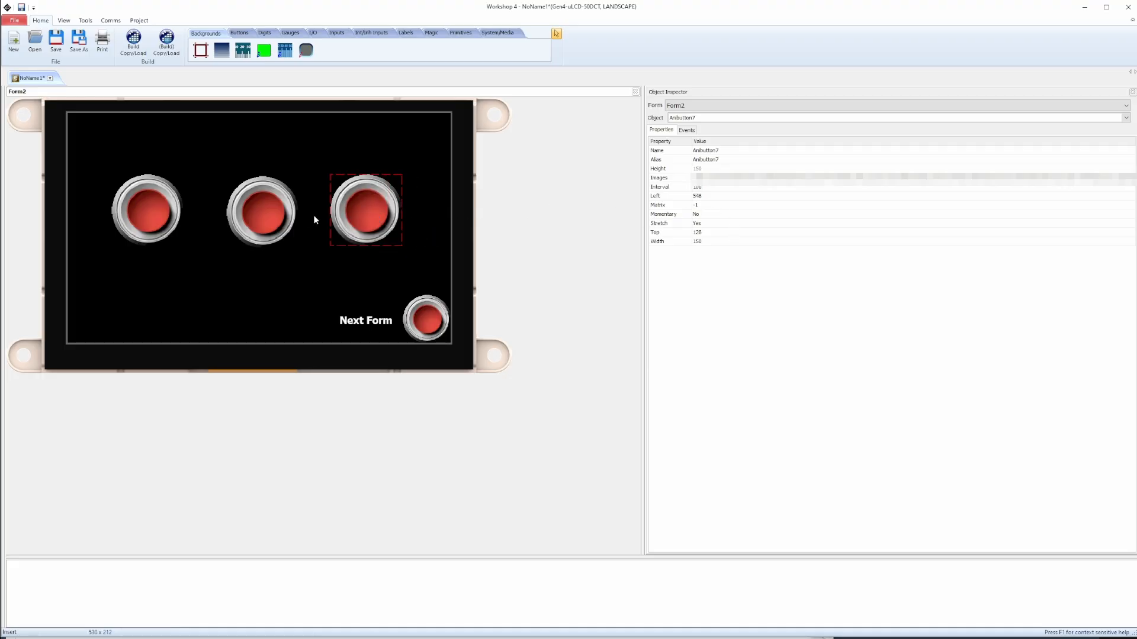
Set the Matrix property to 1 for each of the three large animated buttons on Form2.
{"action": "left_click", "coordinate": [703, 206]}
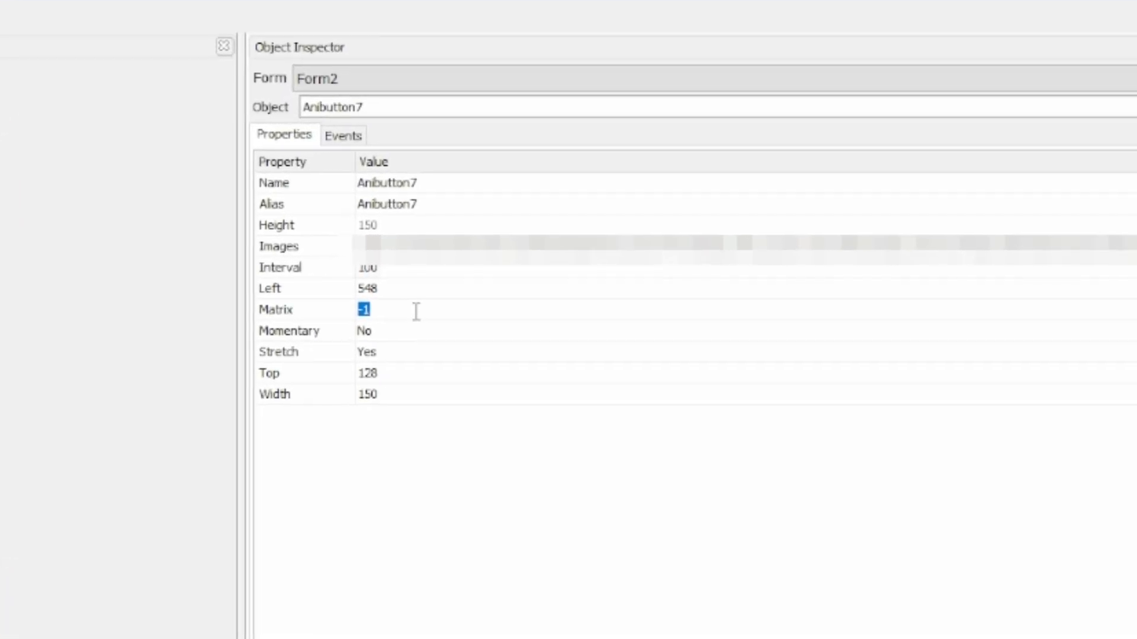
{"action": "type", "text": "1"}
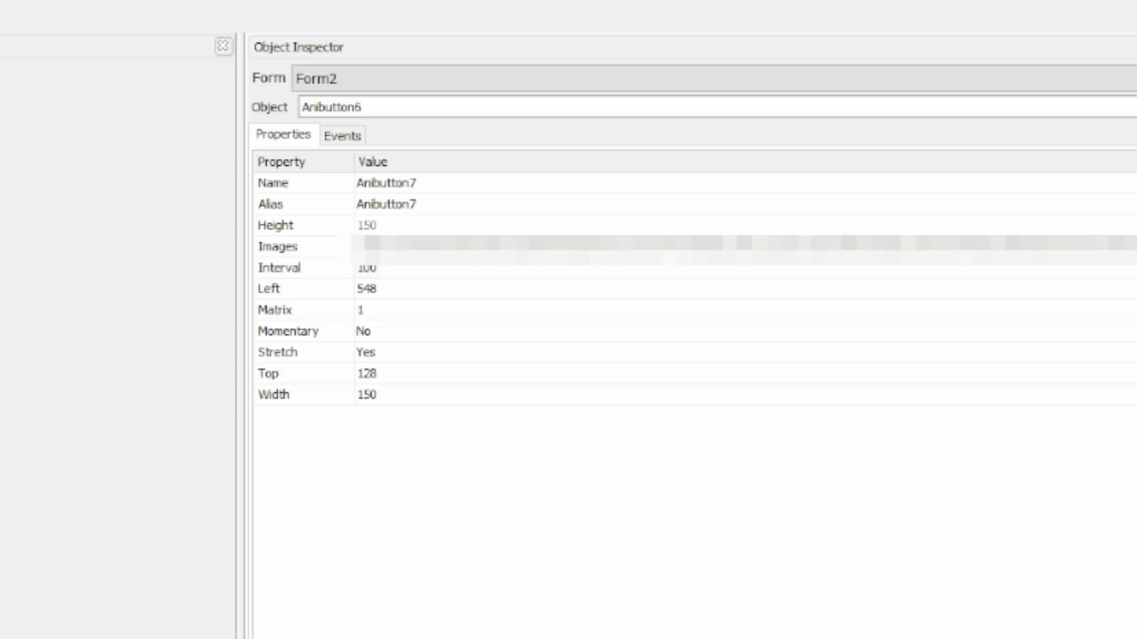
{"action": "left_click", "coordinate": [367, 309]}
{"action": "type", "text": "1"}
{"action": "left_click", "coordinate": [393, 310]}
{"action": "type", "text": "1"}
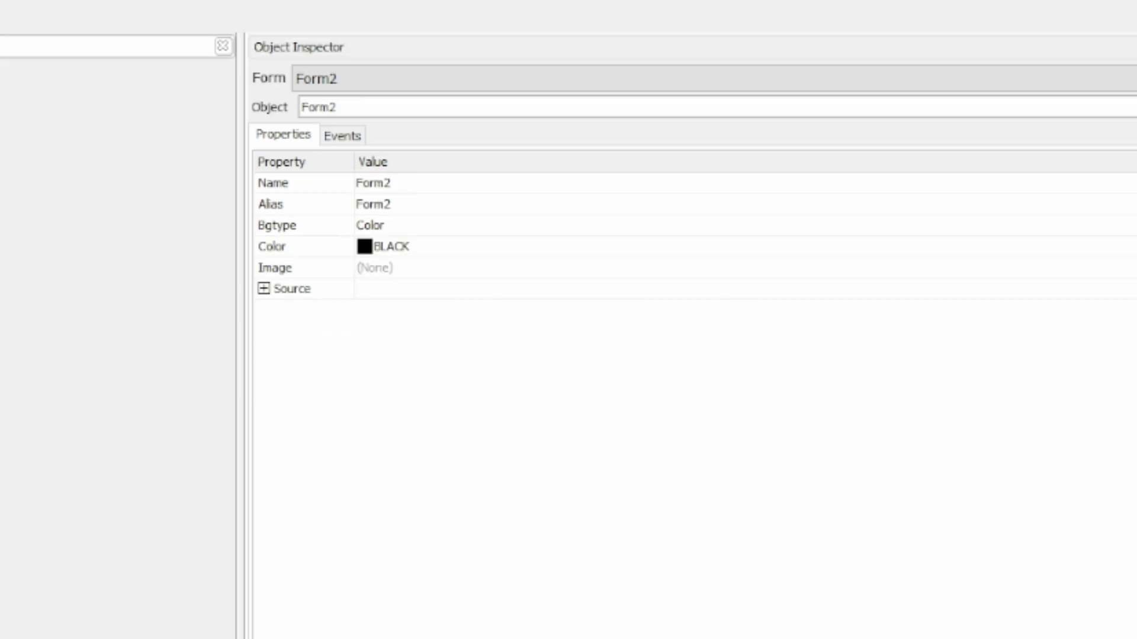
Set the OnChanged event of Form2's small "Next Form" button to Form0Activate.
{"action": "left_click", "coordinate": [226, 391]}
{"action": "left_click", "coordinate": [342, 136]}
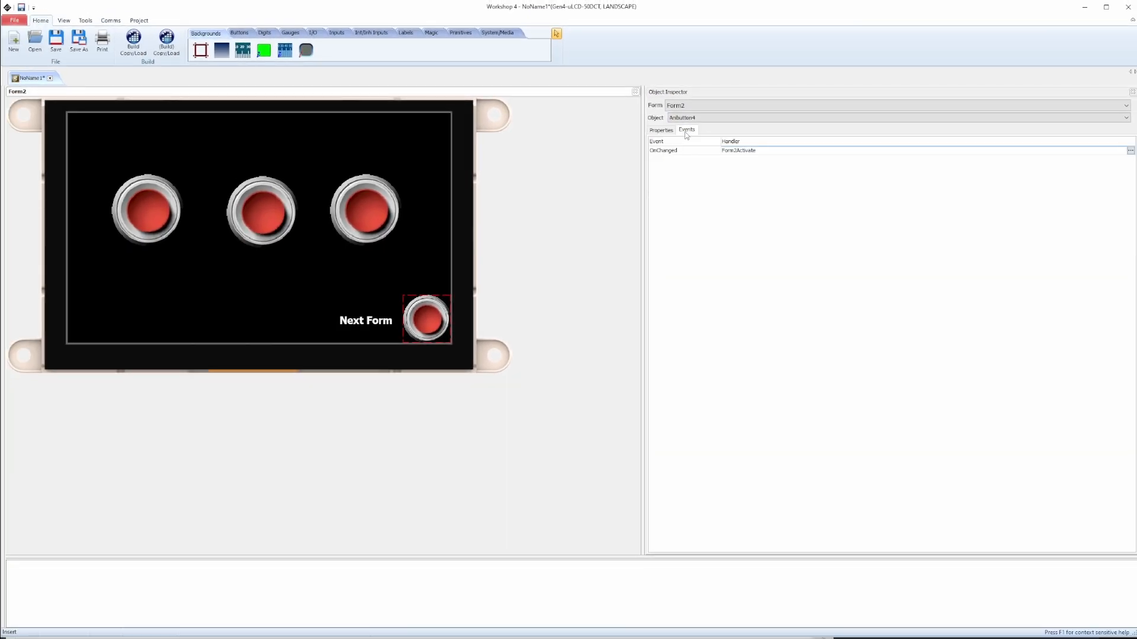
{"action": "left_click", "coordinate": [1129, 151]}
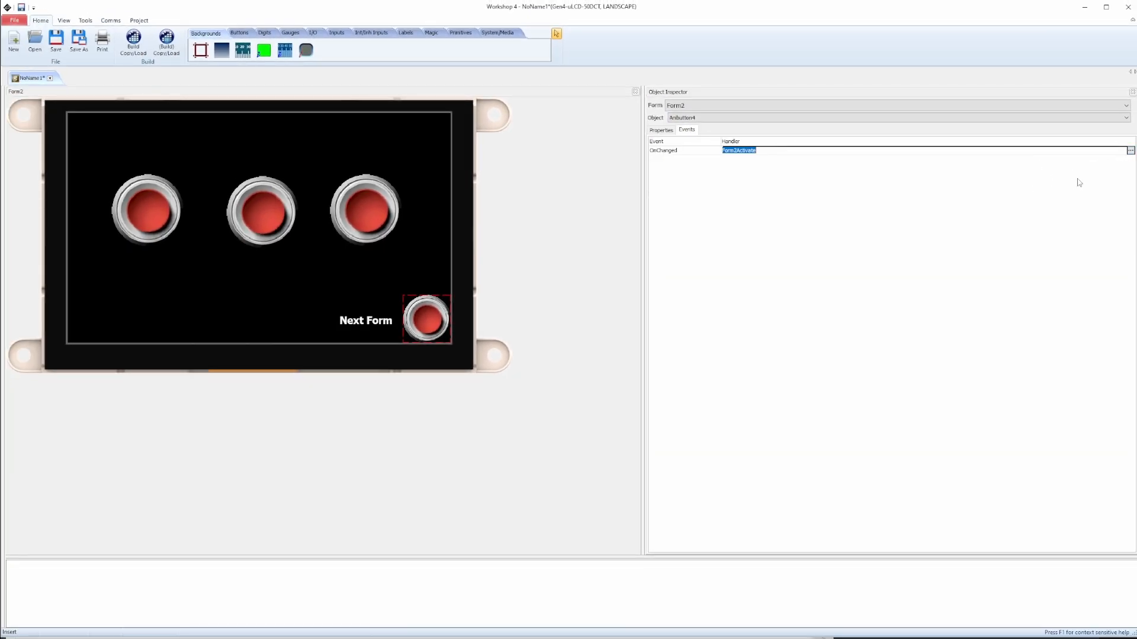
{"action": "left_click", "coordinate": [1131, 151]}
{"action": "left_click", "coordinate": [981, 187]}
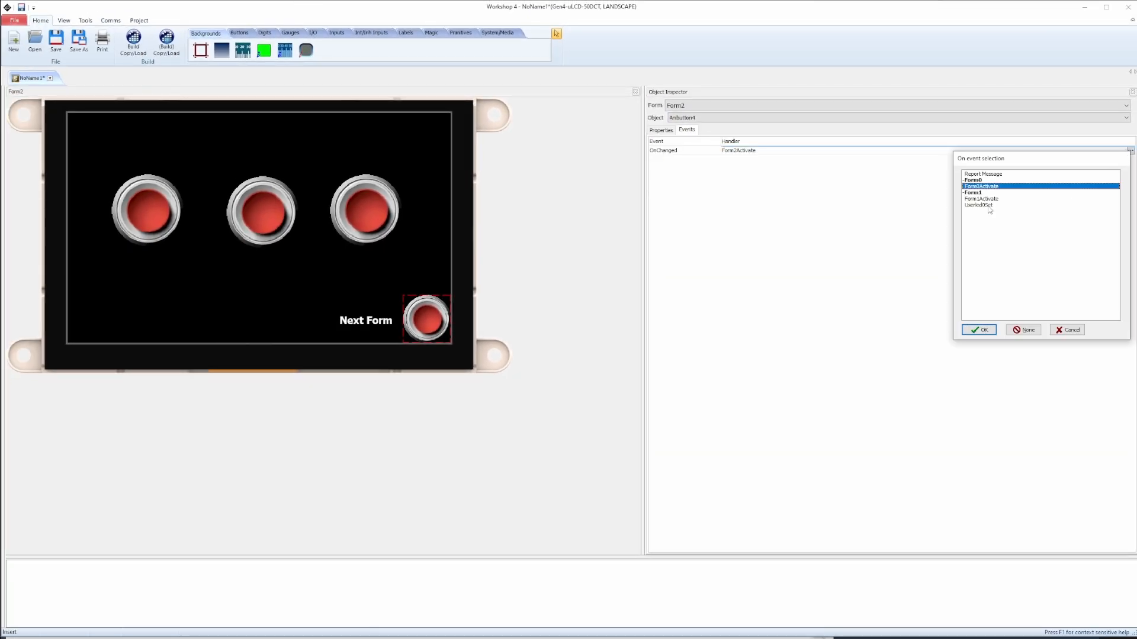
{"action": "left_click", "coordinate": [979, 330]}
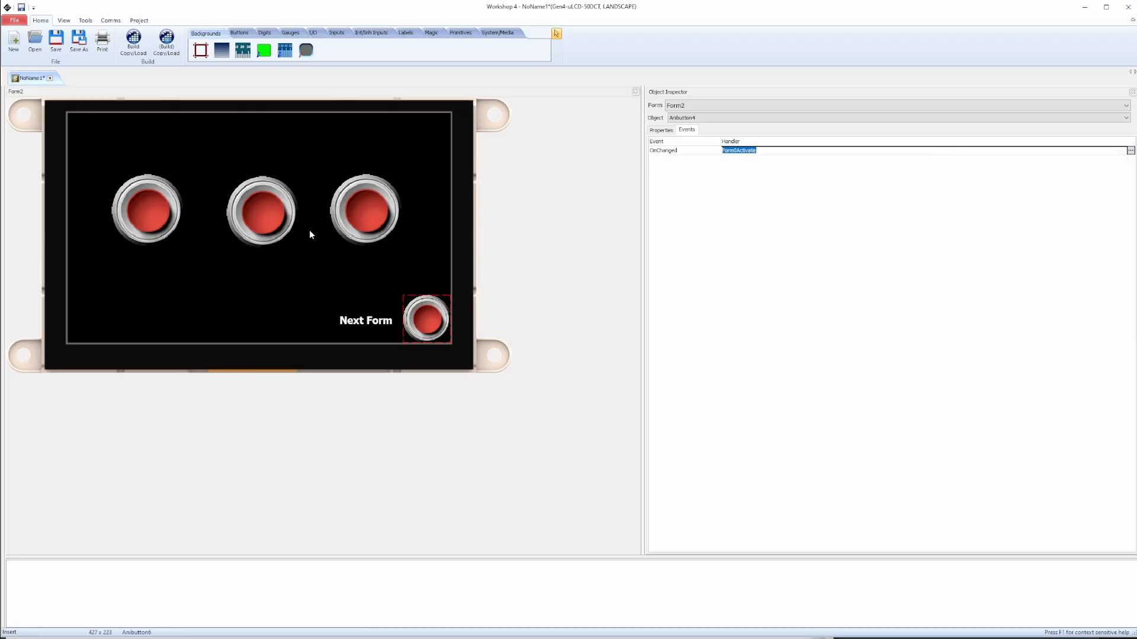
{"action": "left_click", "coordinate": [661, 131]}
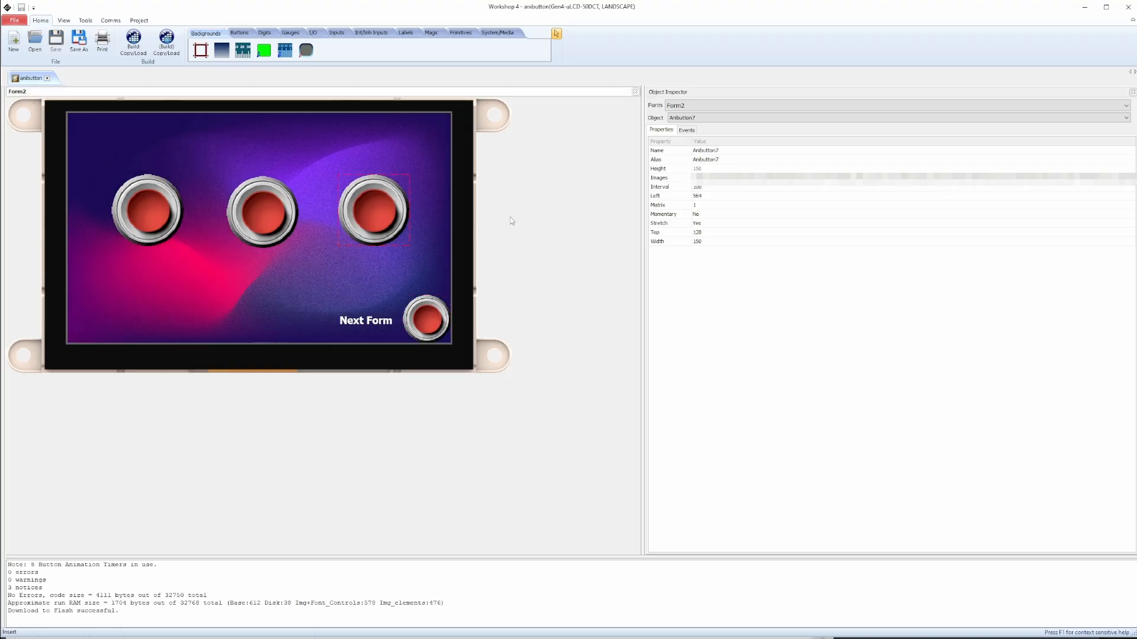
Clear the OnChanged event of each of the three large animated buttons on Form2, setting it to None.
{"action": "left_click", "coordinate": [686, 130]}
{"action": "left_click", "coordinate": [1128, 151]}
{"action": "left_click", "coordinate": [1131, 151]}
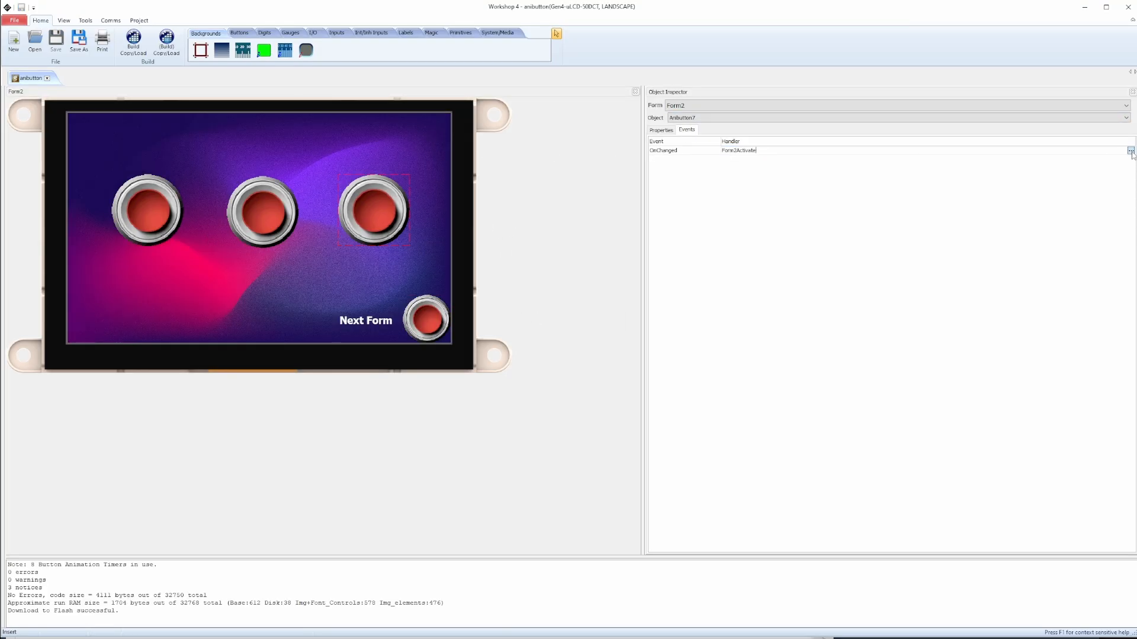
{"action": "left_click", "coordinate": [1021, 330]}
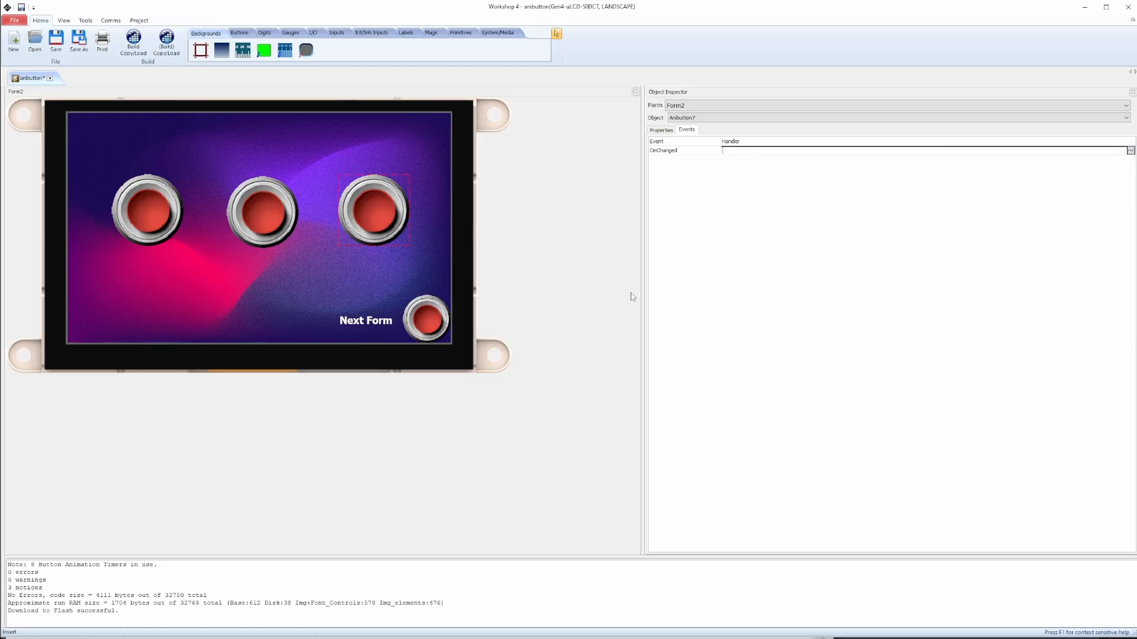
{"action": "left_click", "coordinate": [251, 239]}
{"action": "left_click", "coordinate": [1130, 151]}
{"action": "left_click", "coordinate": [1022, 328]}
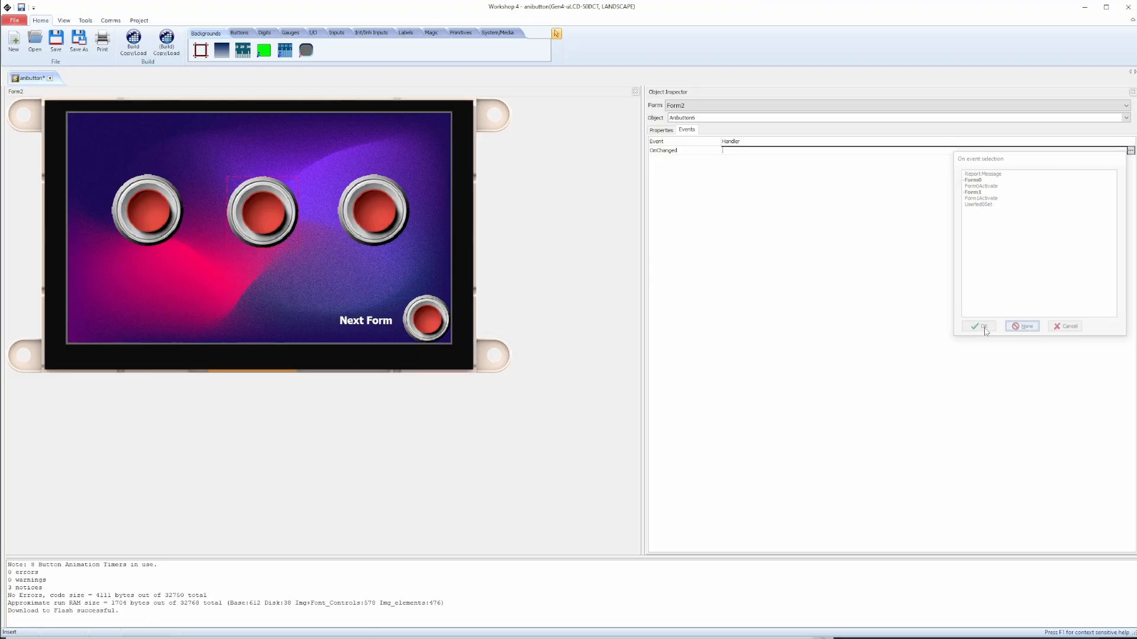
{"action": "left_click", "coordinate": [159, 202]}
{"action": "left_click", "coordinate": [1131, 151]}
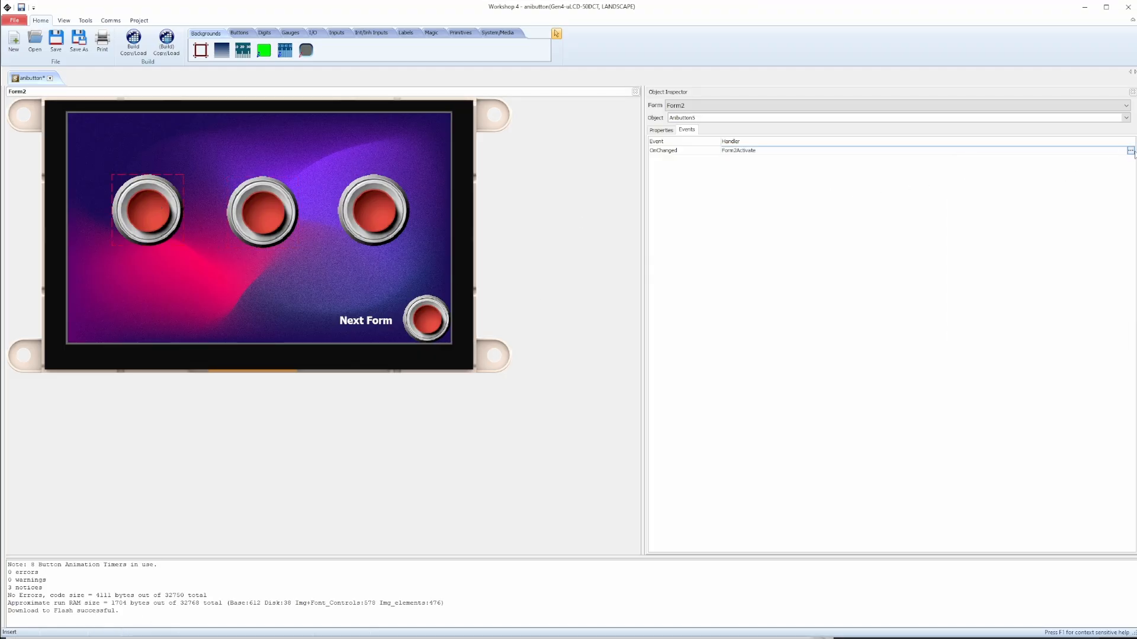
{"action": "left_click", "coordinate": [1023, 330]}
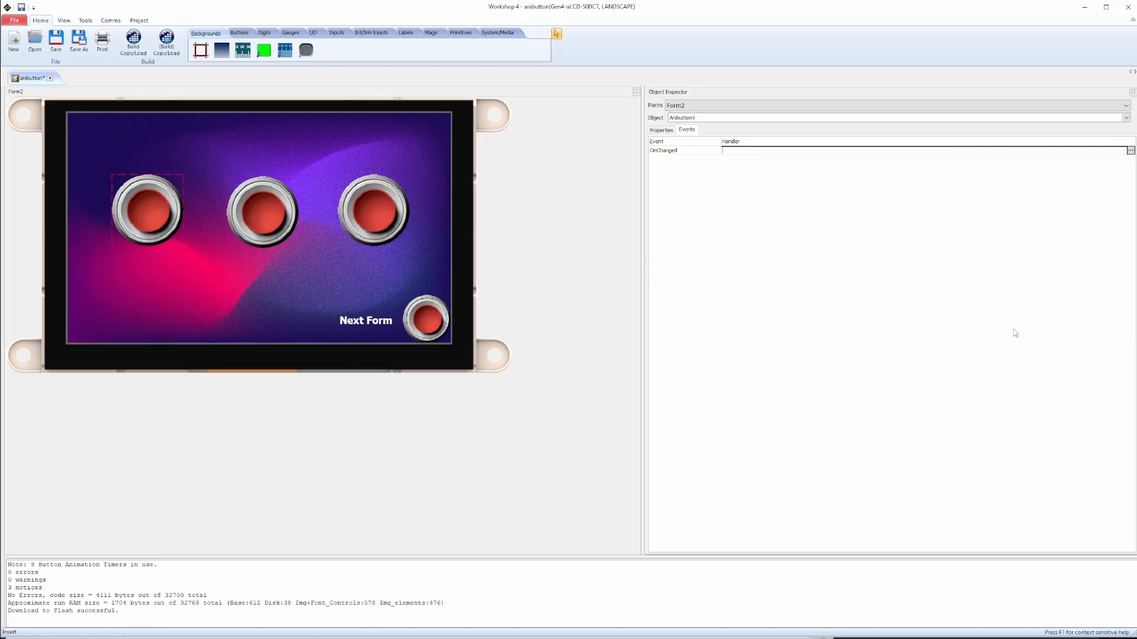
Build the project and load it to the display using FileTransfer Copy.
{"action": "left_click", "coordinate": [167, 41]}
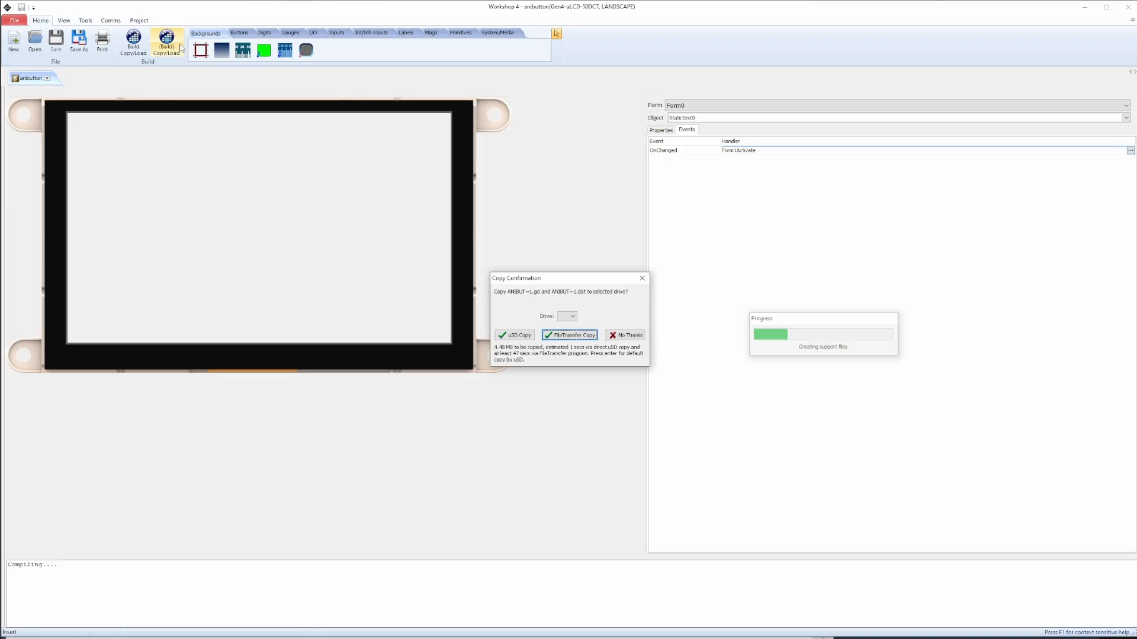
{"action": "left_click", "coordinate": [577, 333]}
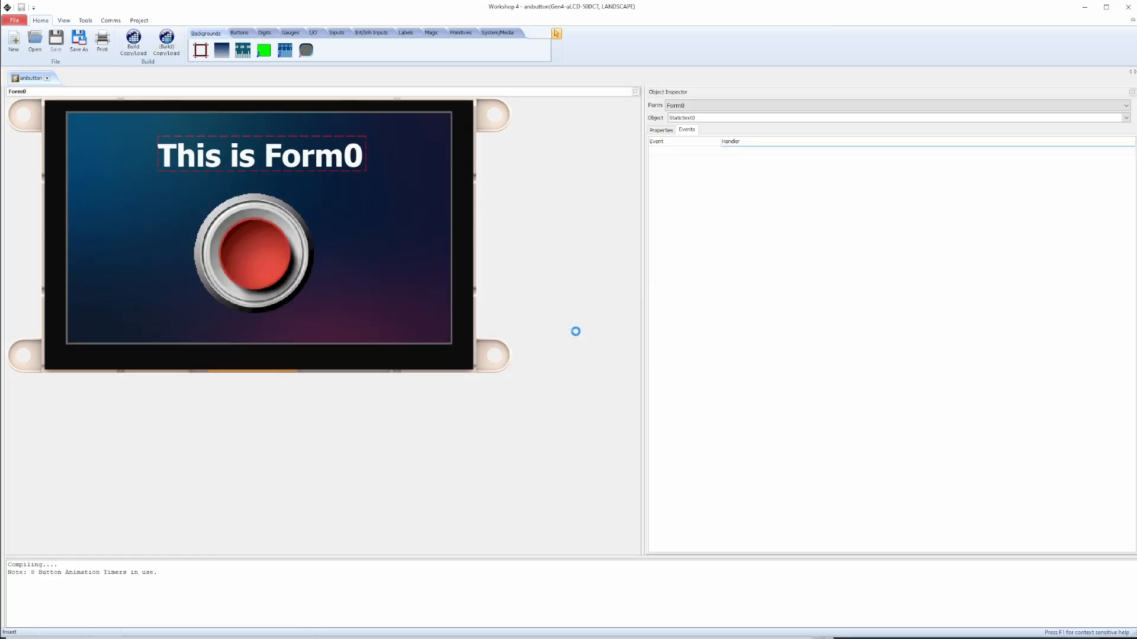